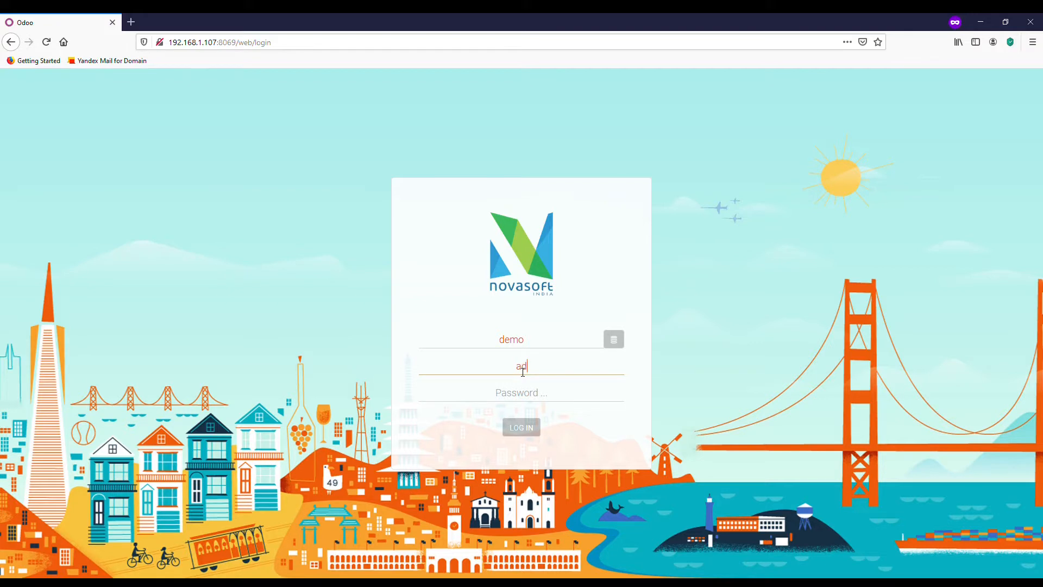
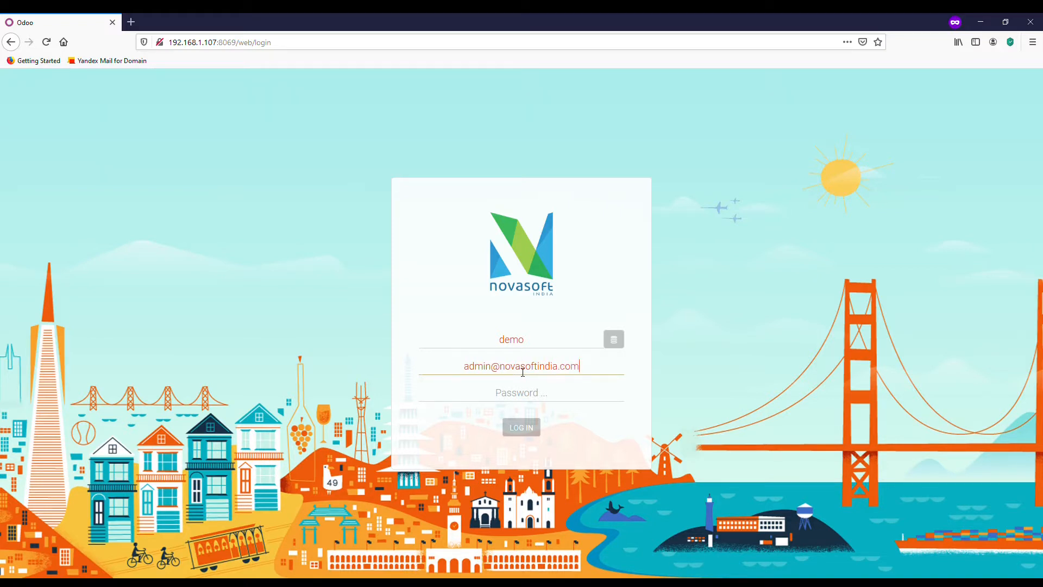
Log in to the Odoo demo database with the admin e-mail and password.
{"action": "key", "text": "Tab"}
{"action": "type", "text": "••"}
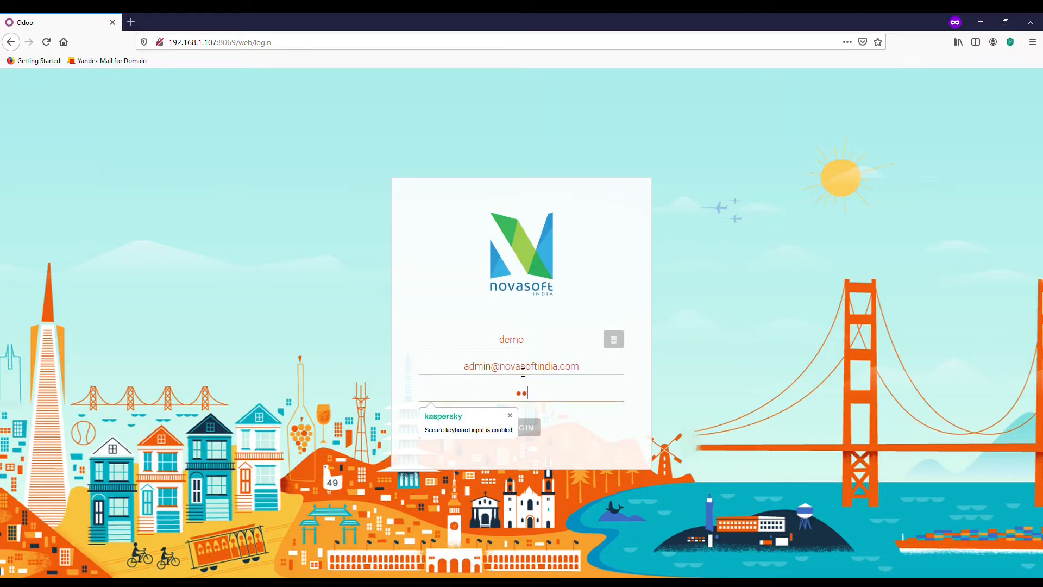
{"action": "type", "text": "•••"}
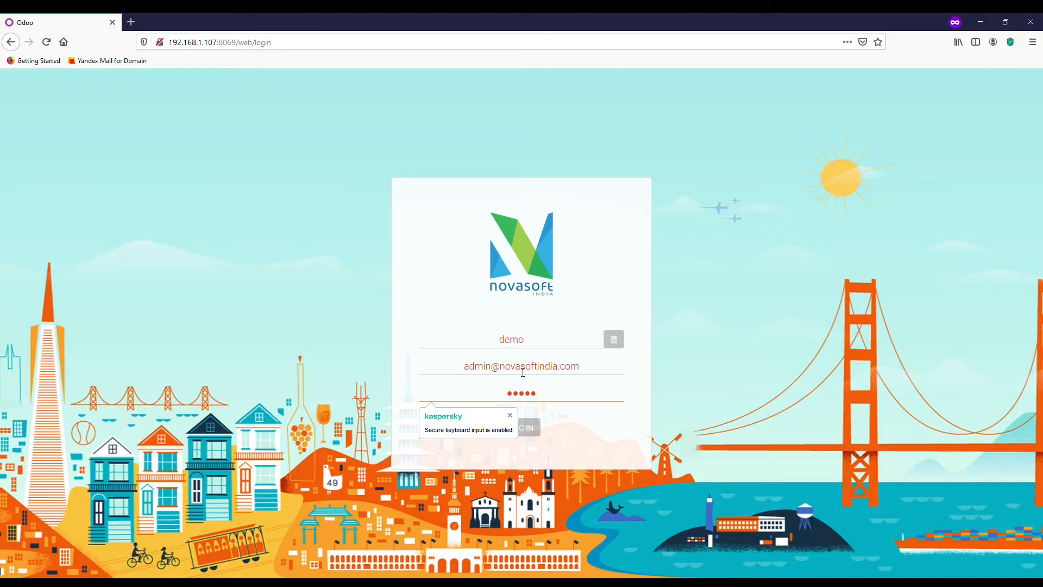
{"action": "left_click", "coordinate": [523, 427]}
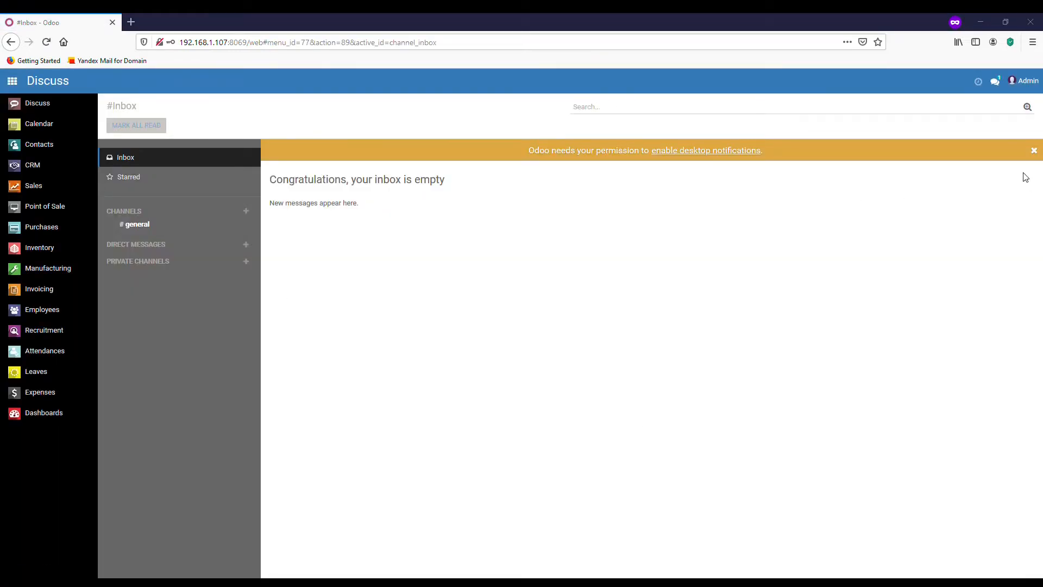
Dismiss the desktop-notification prompt and launch Purchases from the apps home screen.
{"action": "left_click", "coordinate": [1034, 150]}
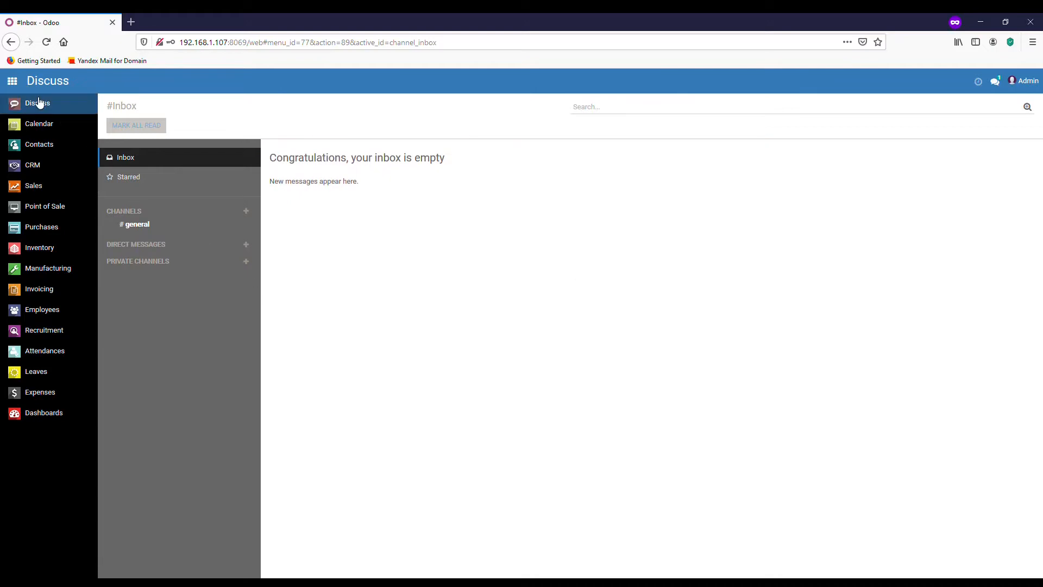
{"action": "left_click", "coordinate": [13, 82]}
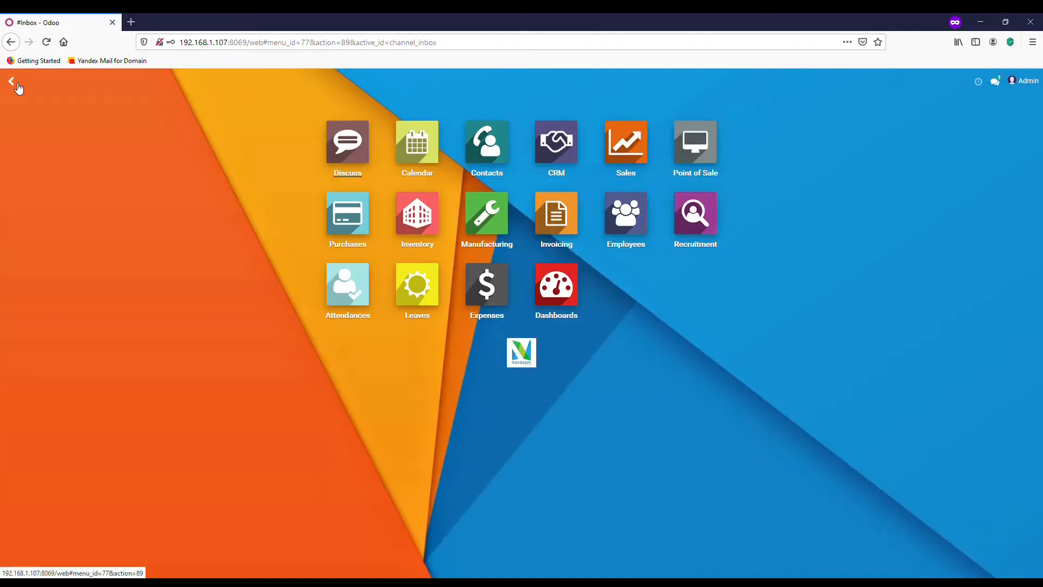
{"action": "left_click", "coordinate": [12, 82]}
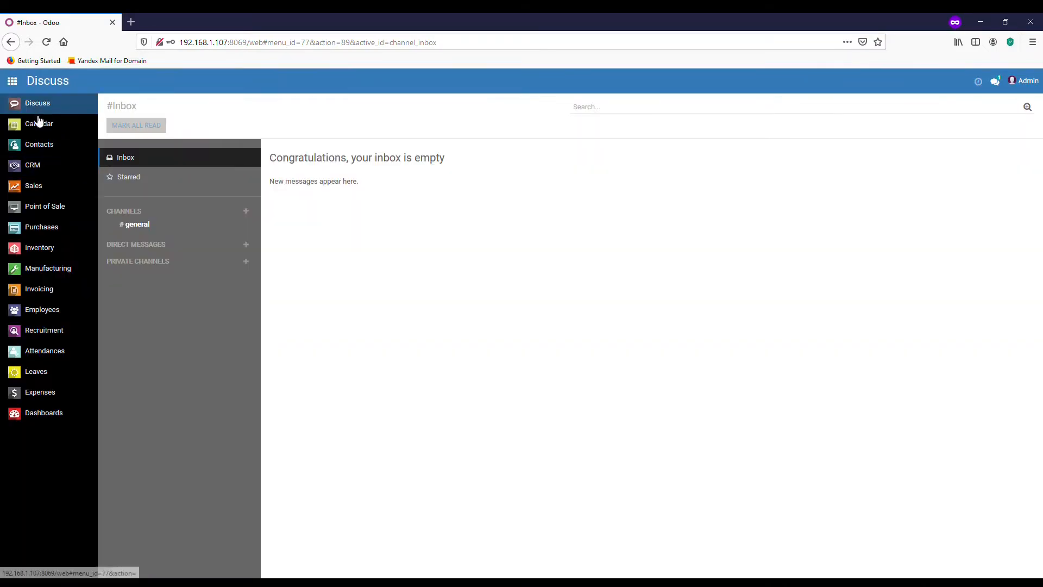
{"action": "left_click", "coordinate": [18, 87]}
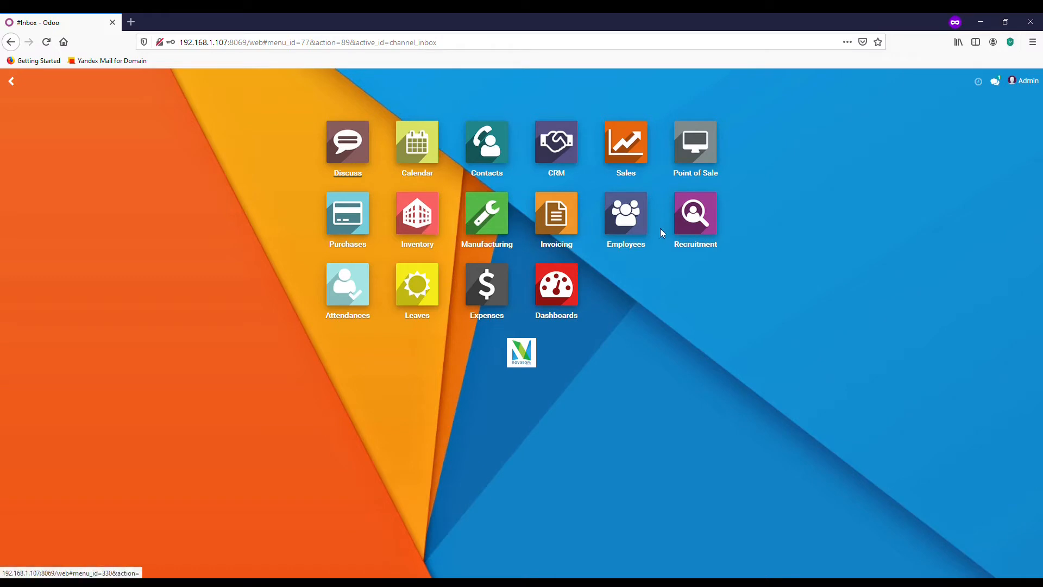
{"action": "left_click", "coordinate": [352, 230]}
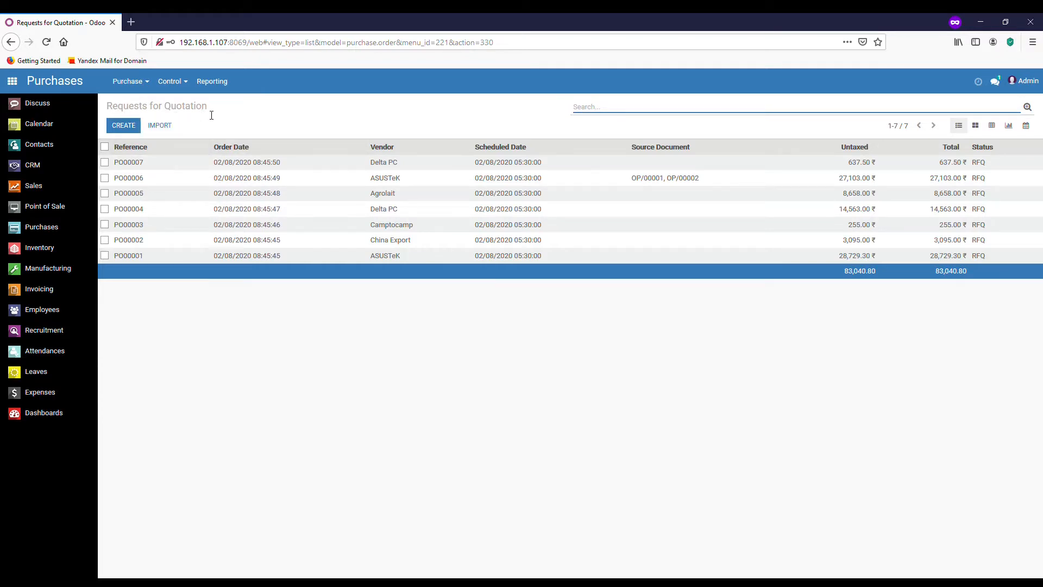
View the RFQs as Kanban, Pivot, Graph and Calendar, then return to the List view.
{"action": "left_click_drag", "start_coordinate": [210, 108], "coordinate": [105, 111]}
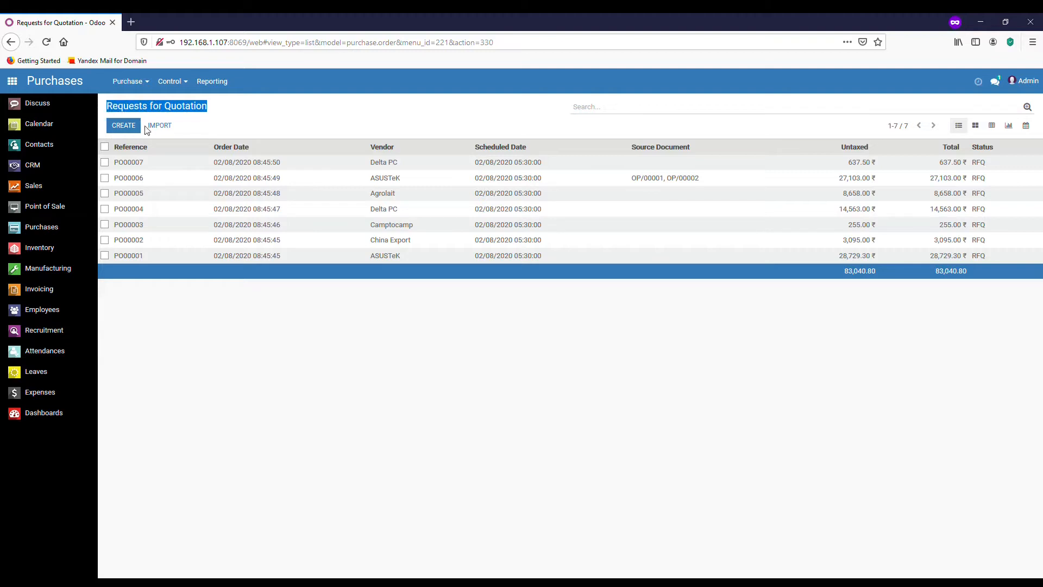
{"action": "left_click", "coordinate": [388, 120]}
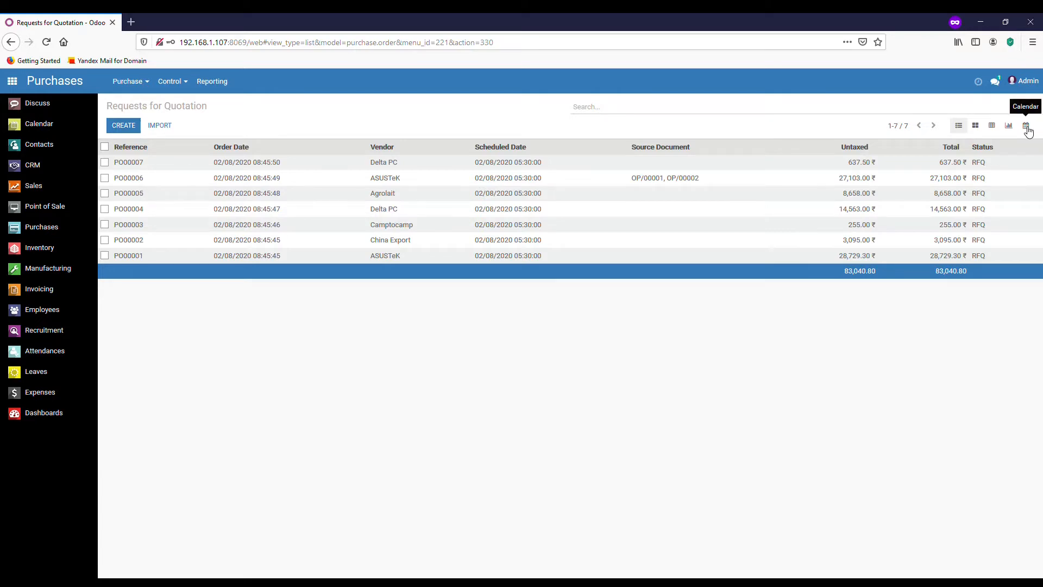
{"action": "left_click", "coordinate": [975, 125]}
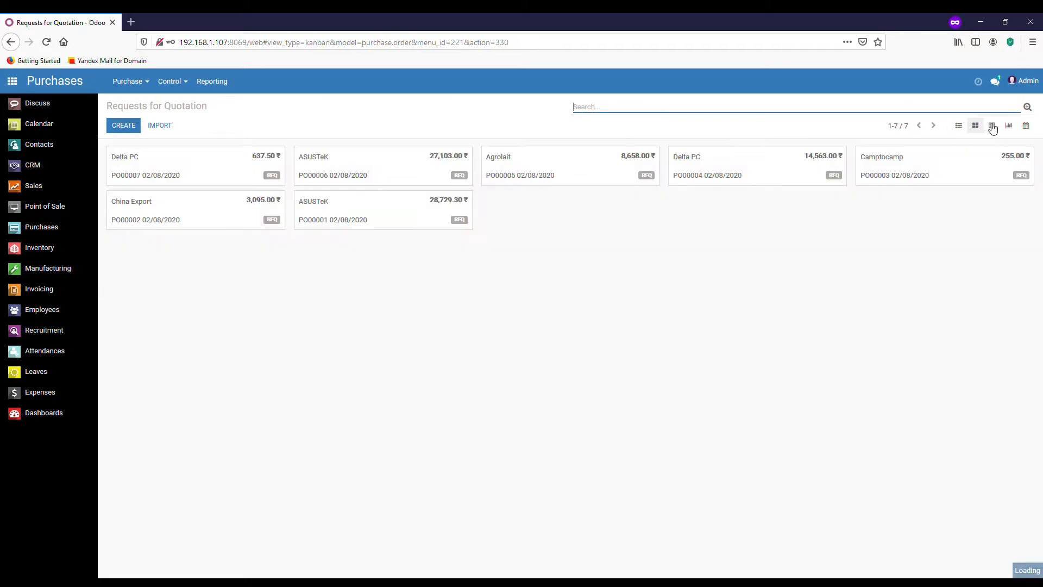
{"action": "left_click", "coordinate": [992, 126]}
{"action": "left_click", "coordinate": [1009, 125]}
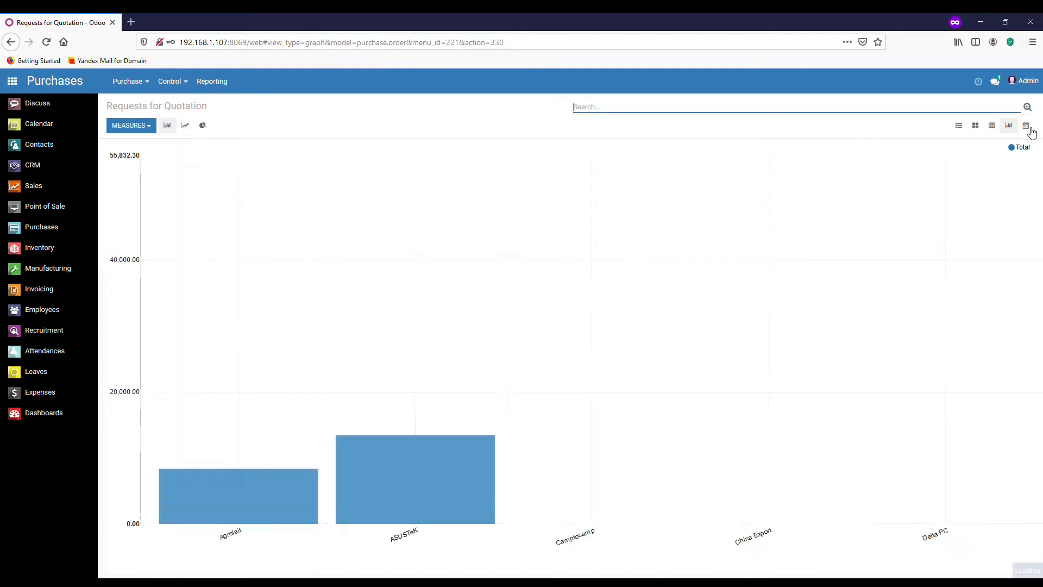
{"action": "left_click", "coordinate": [1027, 127]}
{"action": "left_click", "coordinate": [962, 129]}
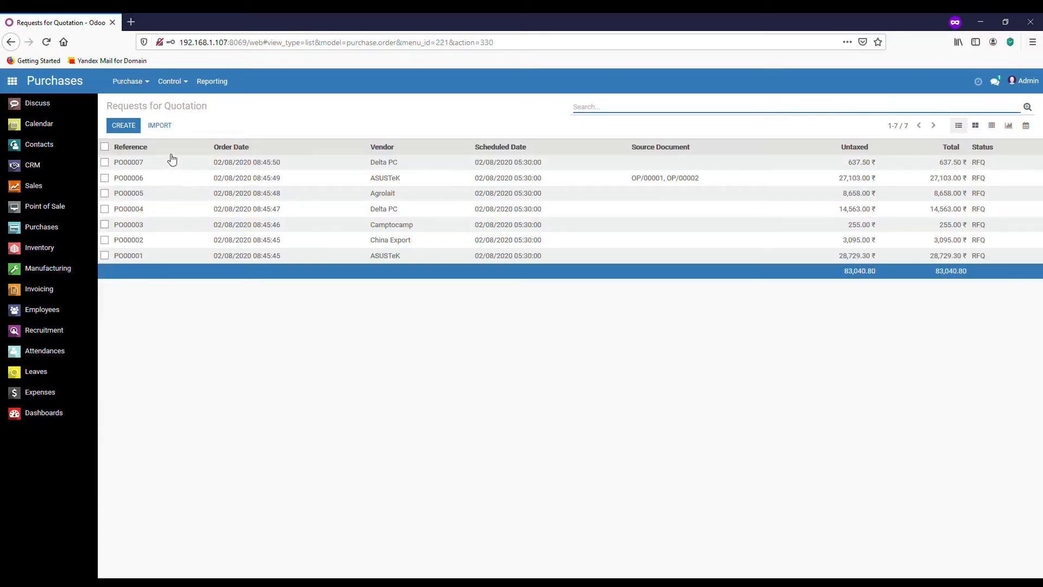
{"action": "left_click", "coordinate": [150, 87]}
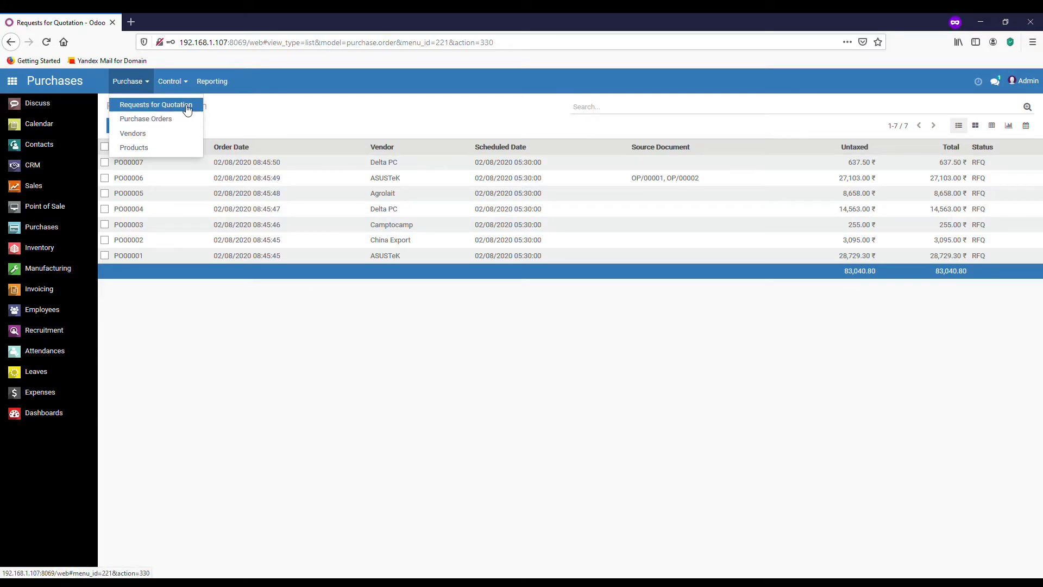
Create a new record from Purchase > Vendors, keeping it as an Individual rather than a Company.
{"action": "left_click", "coordinate": [155, 138]}
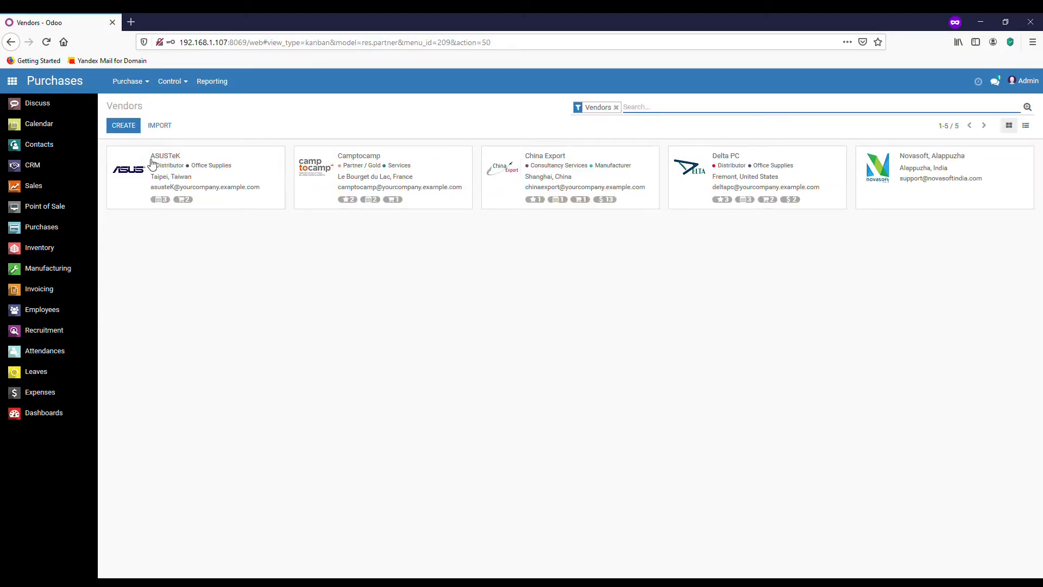
{"action": "left_click", "coordinate": [133, 127]}
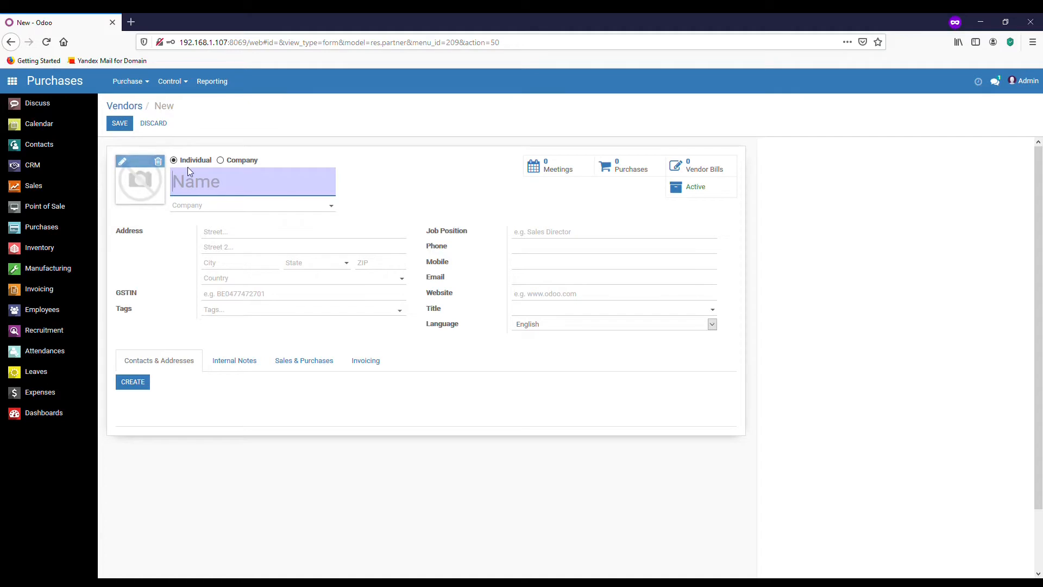
{"action": "left_click", "coordinate": [222, 161]}
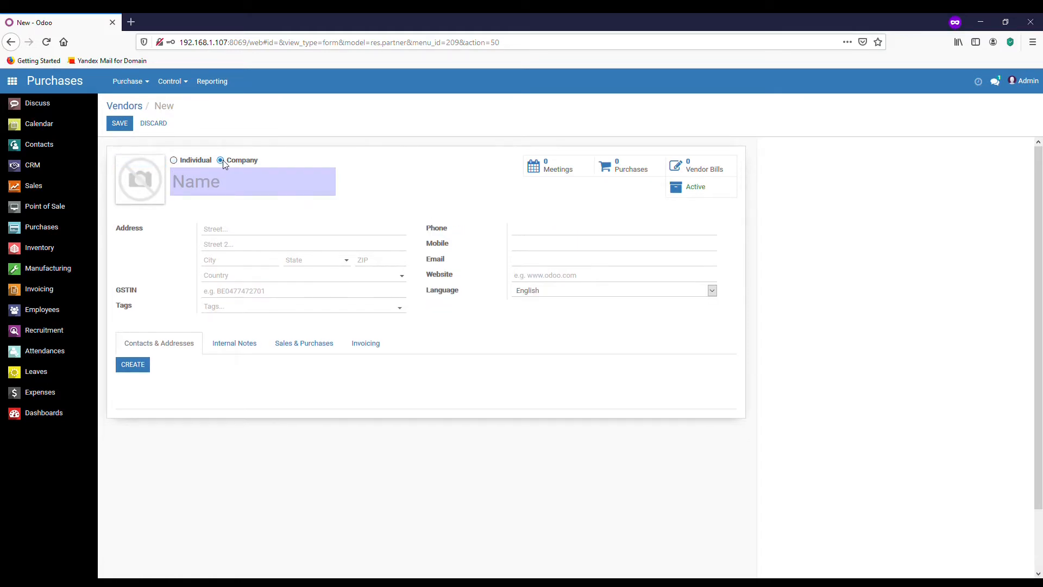
{"action": "left_click", "coordinate": [174, 161]}
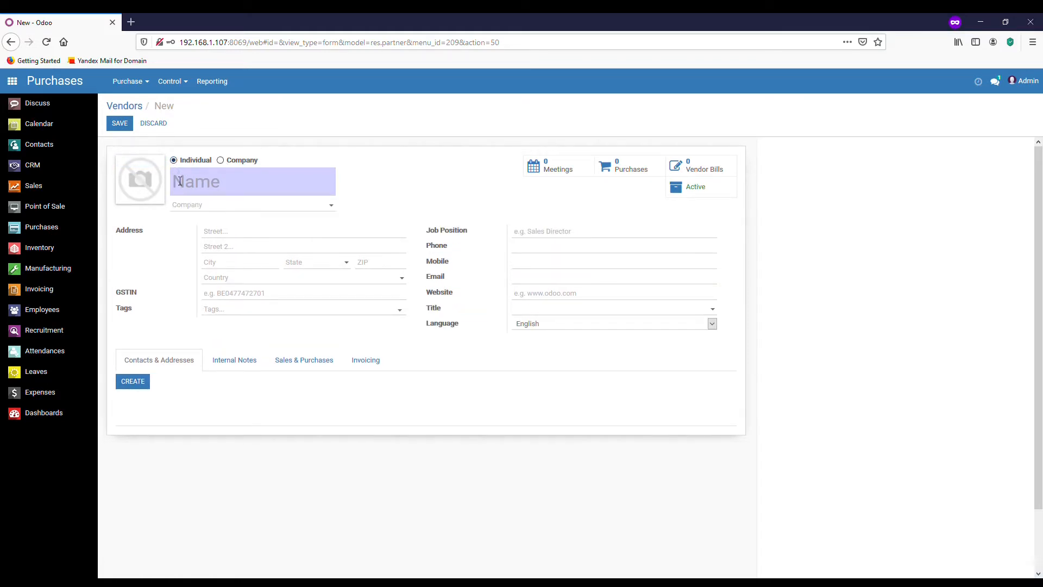
{"action": "left_click", "coordinate": [173, 185]}
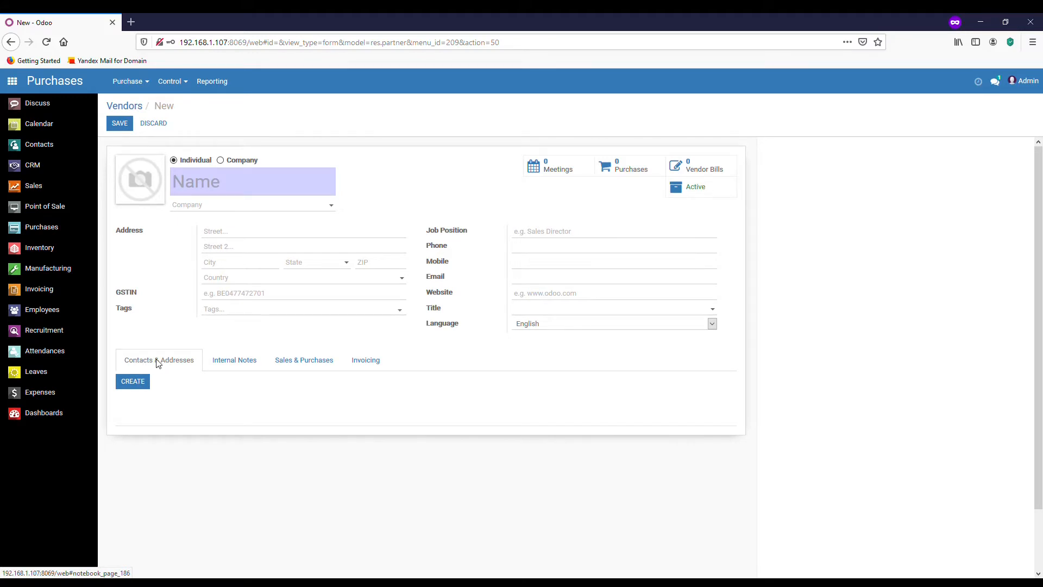
{"action": "left_click", "coordinate": [134, 382]}
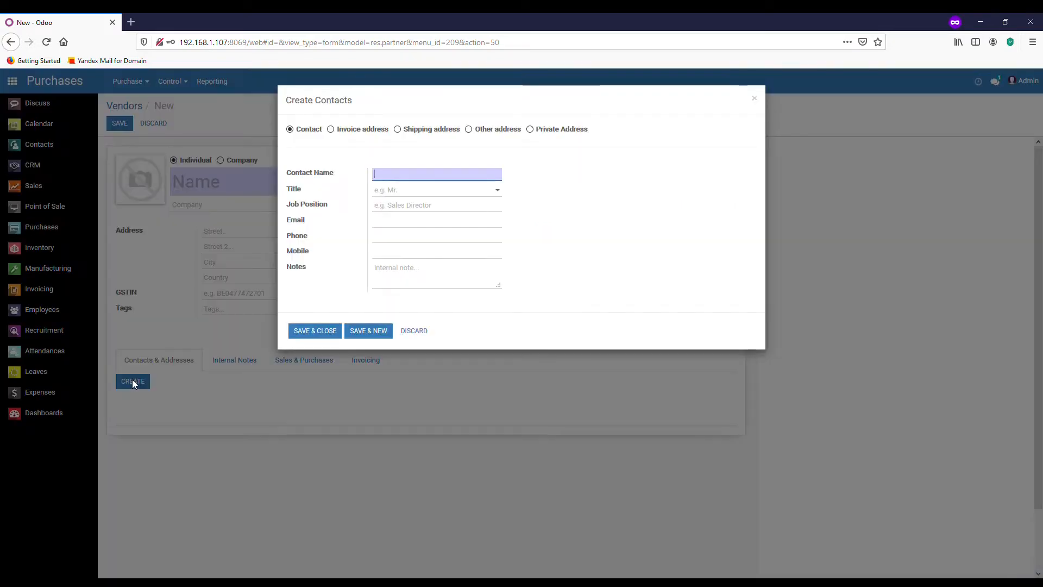
{"action": "left_click", "coordinate": [494, 194]}
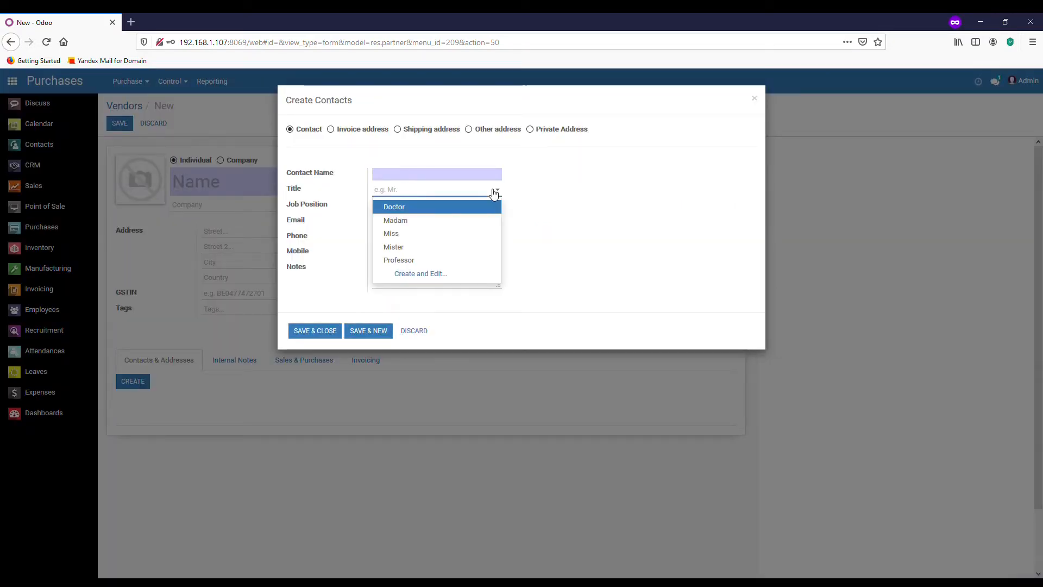
{"action": "left_click", "coordinate": [492, 195]}
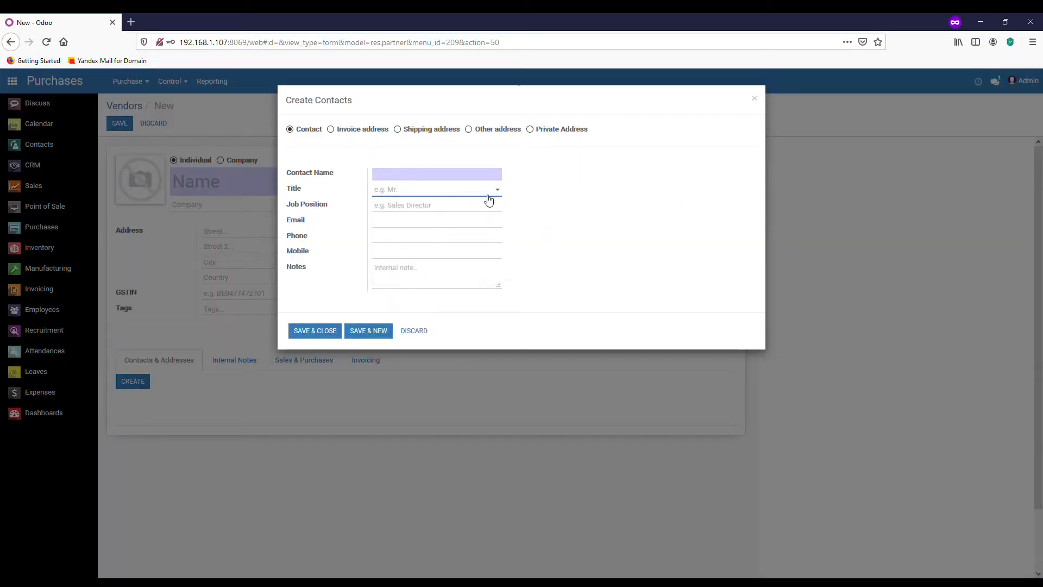
{"action": "left_click", "coordinate": [331, 130]}
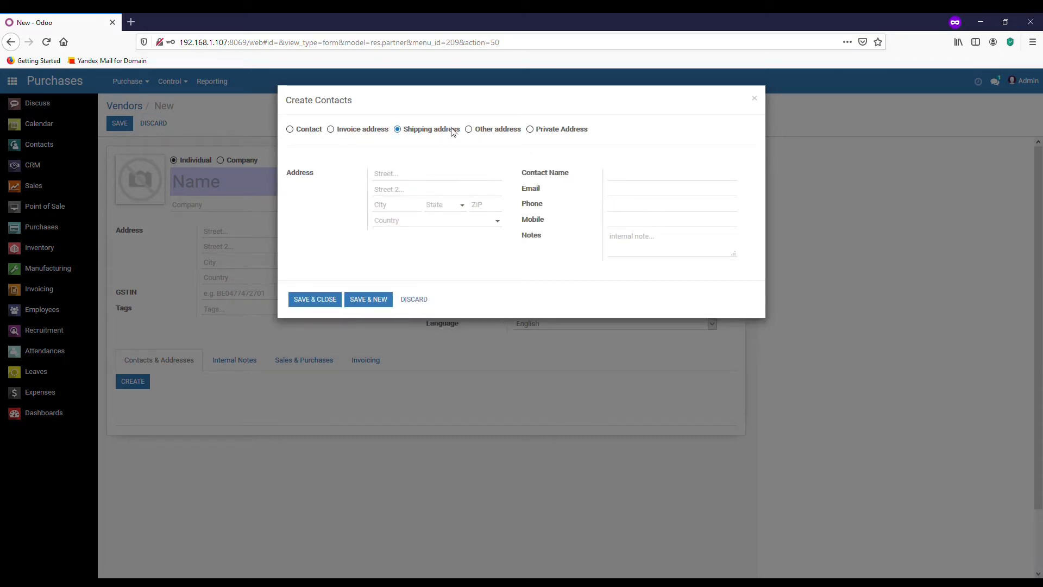
{"action": "left_click", "coordinate": [469, 130]}
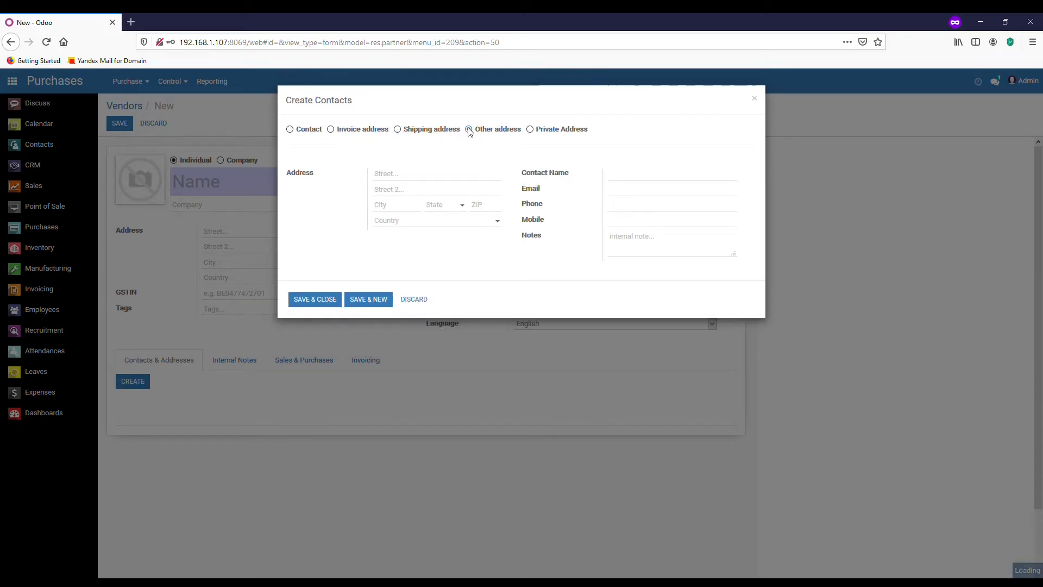
{"action": "left_click", "coordinate": [531, 130]}
{"action": "left_click", "coordinate": [411, 300]}
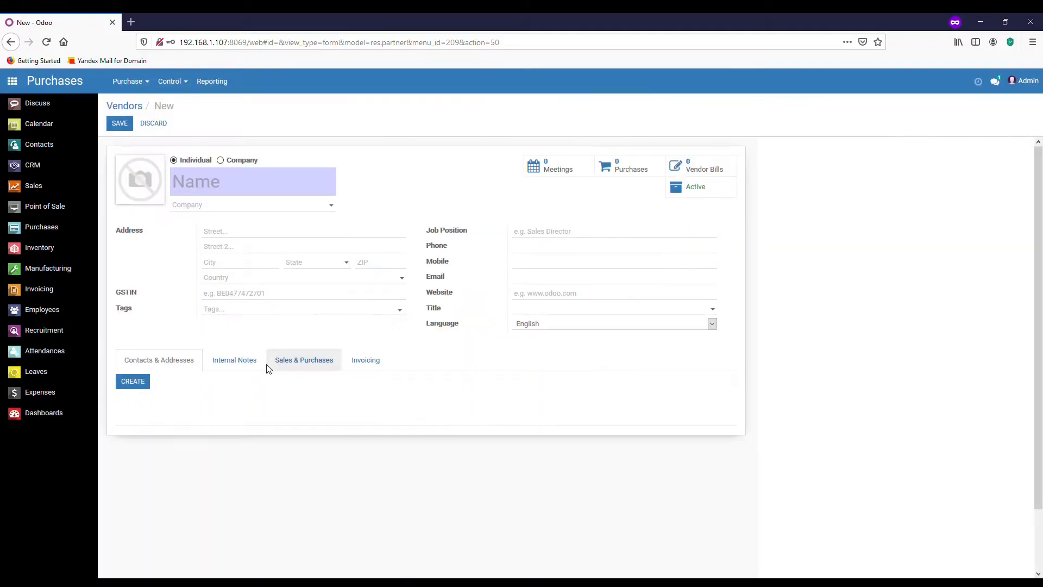
{"action": "left_click", "coordinate": [236, 360]}
Type 'G' in the internal note and move to the Sales & Purchases settings.
{"action": "left_click", "coordinate": [173, 397]}
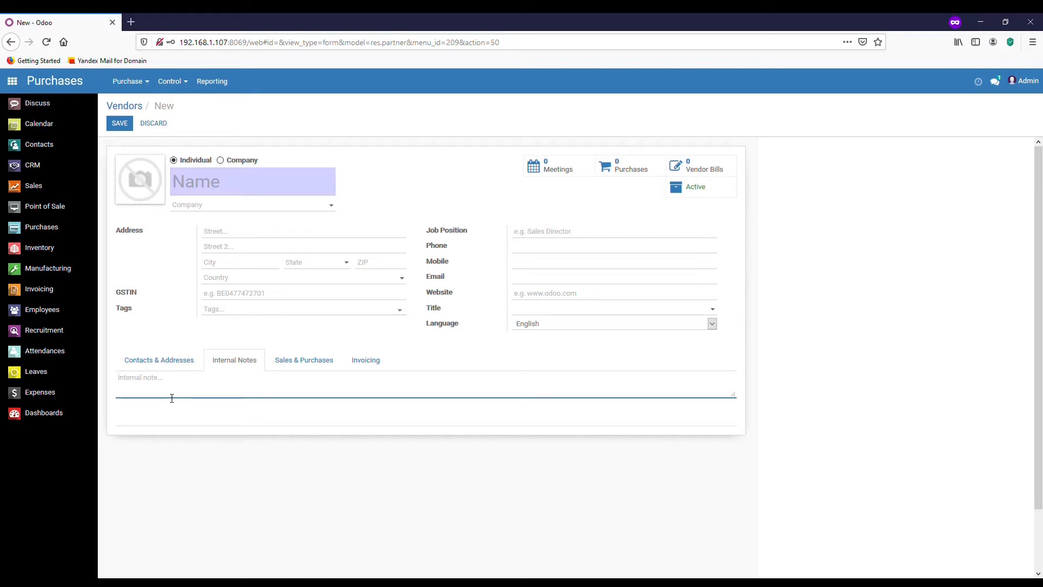
{"action": "type", "text": "Good Supplier"}
{"action": "left_click", "coordinate": [296, 361]}
{"action": "scroll", "coordinate": [352, 408], "scroll_direction": "down", "scroll_amount": 1}
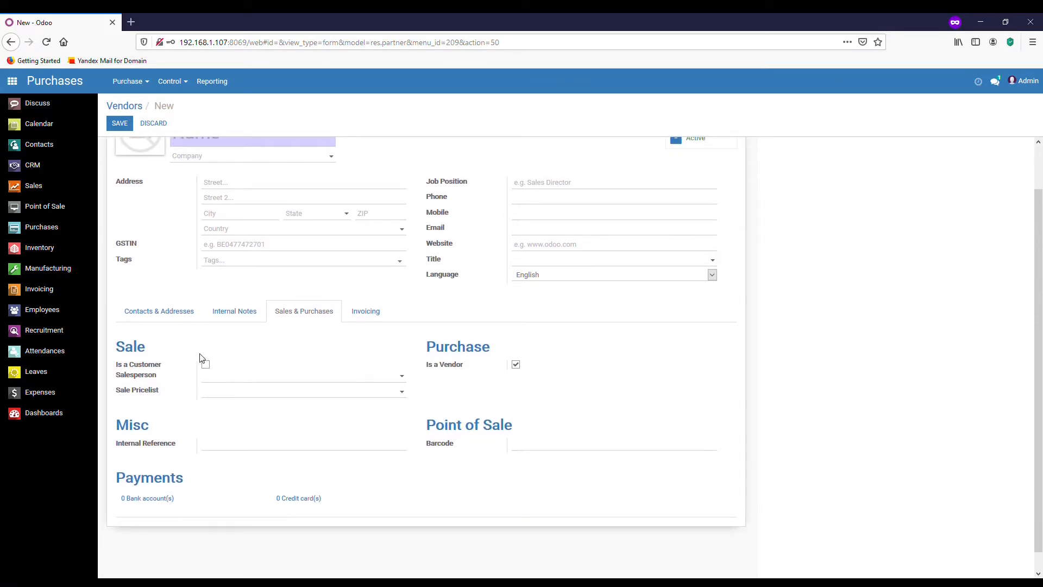
{"action": "left_click_drag", "start_coordinate": [121, 352], "coordinate": [148, 351]}
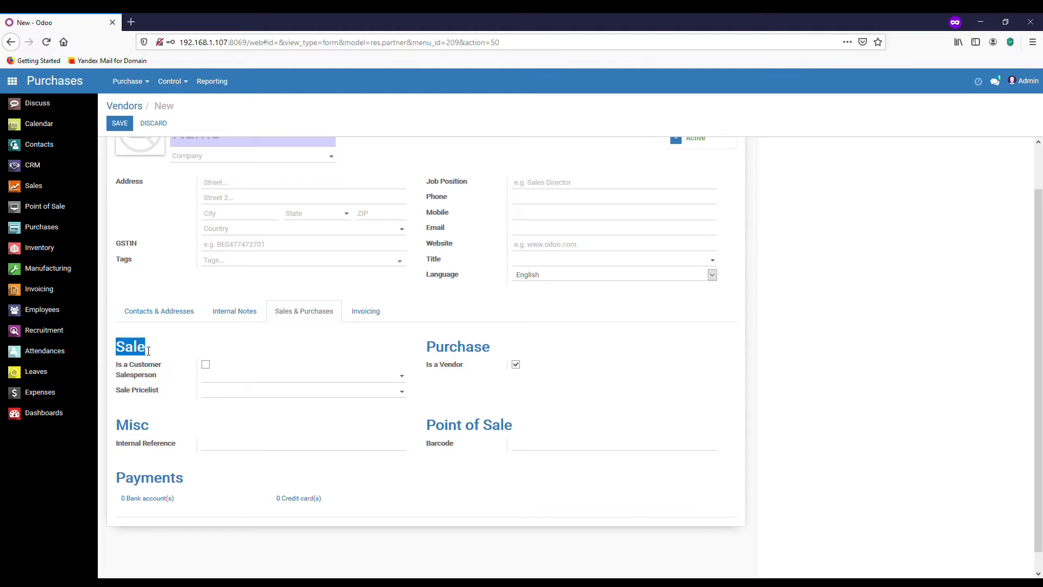
{"action": "left_click", "coordinate": [210, 354]}
Assign Admin as the vendor's salesperson and leave Is a Customer unticked.
{"action": "left_click", "coordinate": [209, 367]}
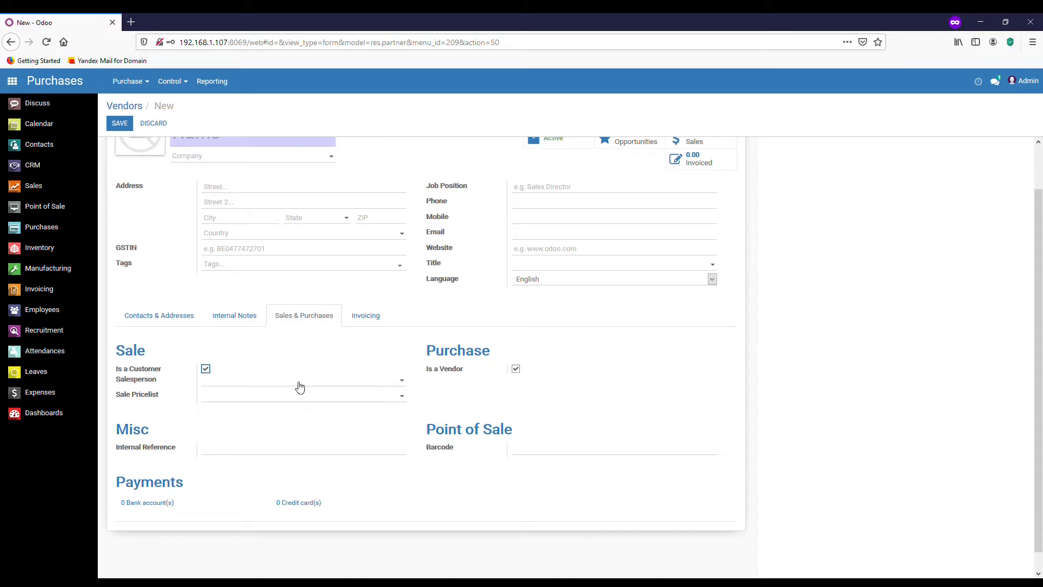
{"action": "left_click", "coordinate": [243, 382]}
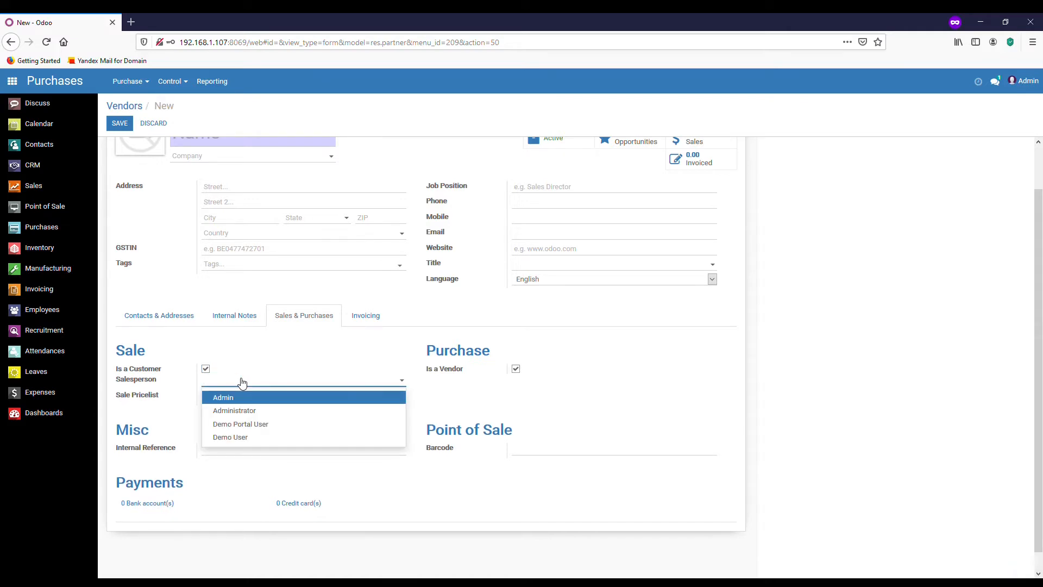
{"action": "left_click", "coordinate": [248, 400]}
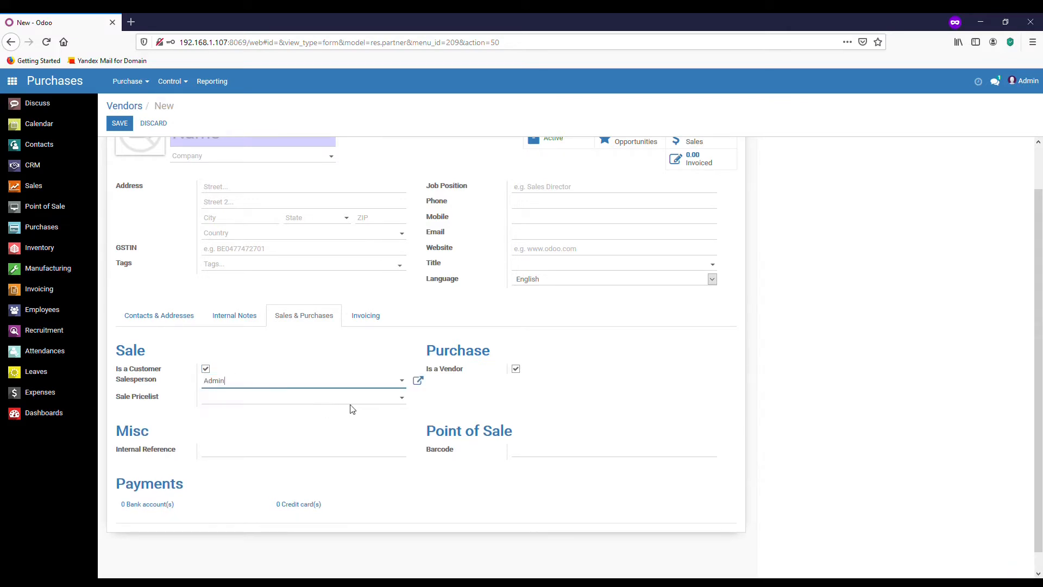
{"action": "left_click", "coordinate": [402, 399]}
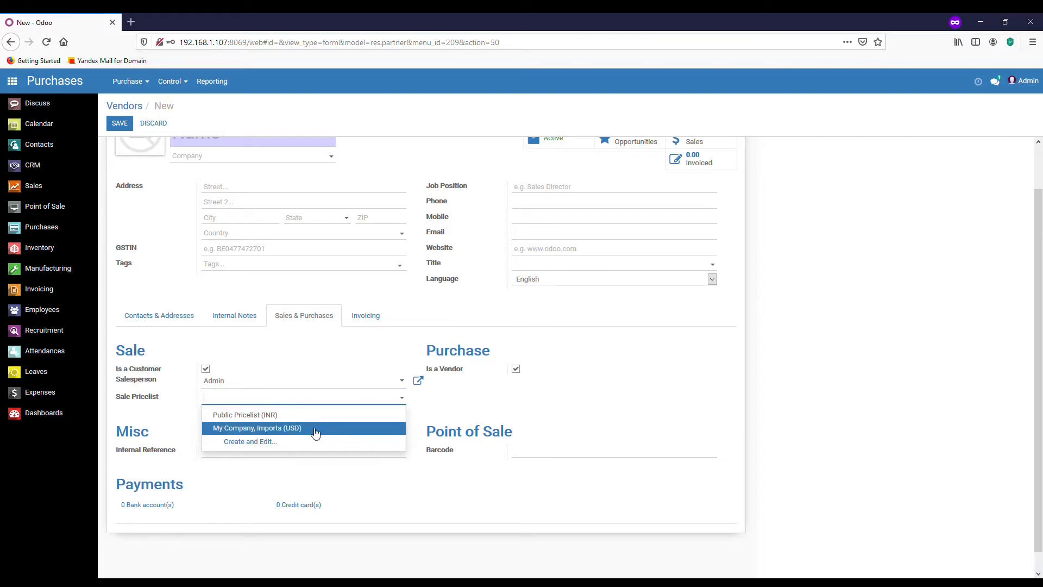
{"action": "key", "text": "Up"}
{"action": "left_click", "coordinate": [208, 370]}
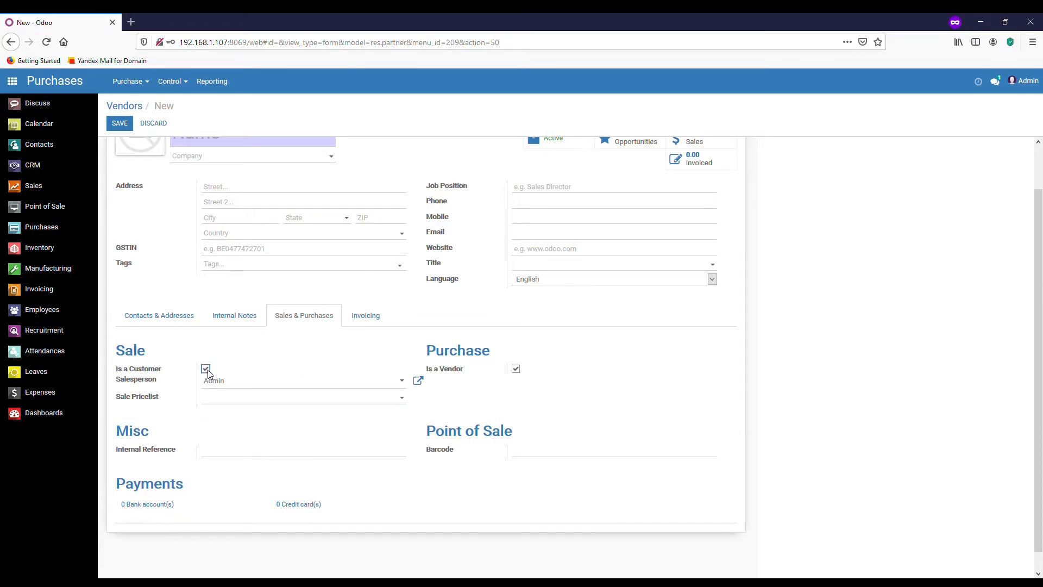
Show the Invoicing settings and the vendor payment terms options.
{"action": "left_click", "coordinate": [364, 319]}
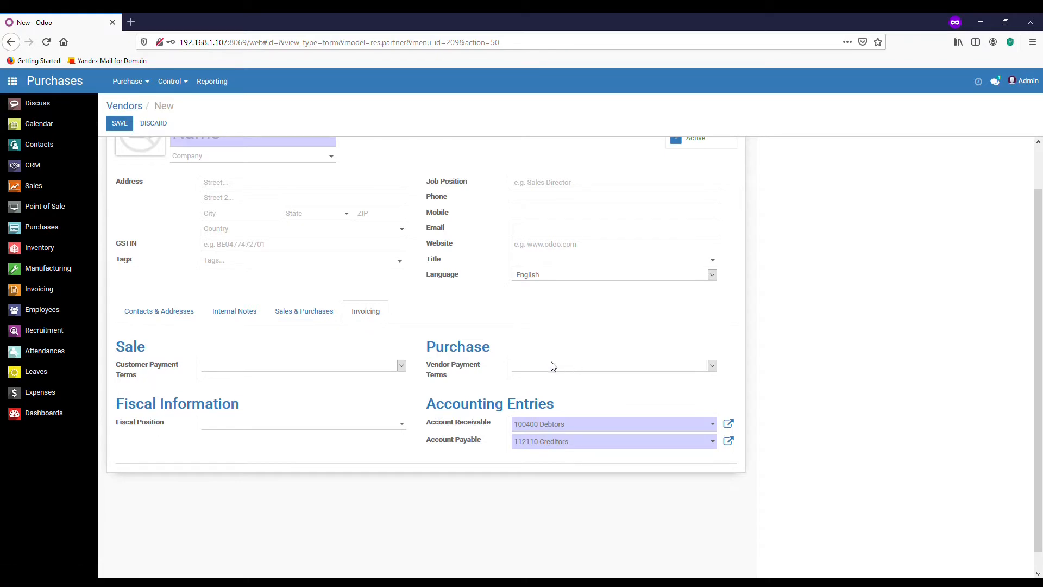
{"action": "left_click", "coordinate": [712, 366]}
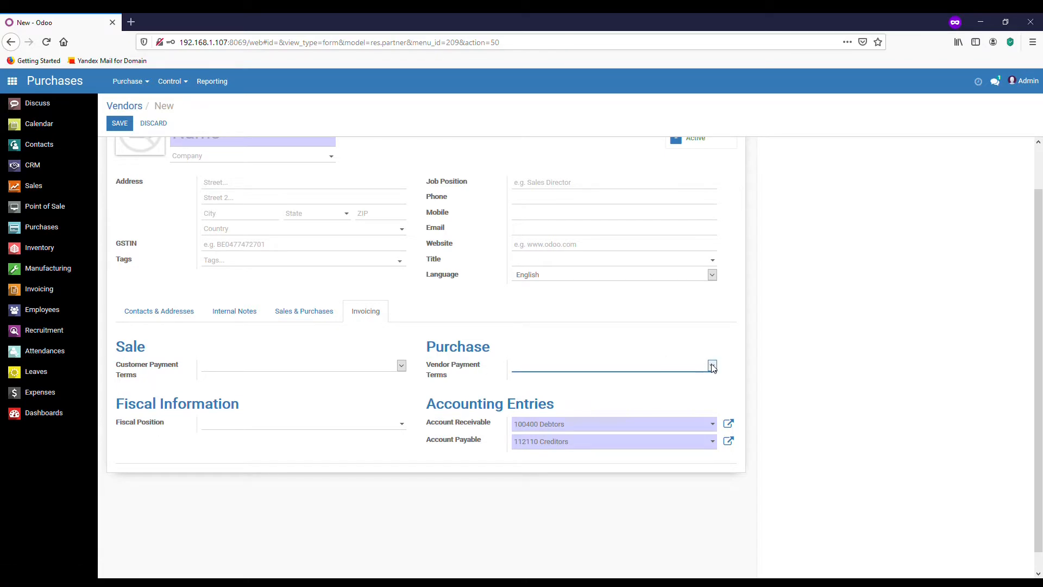
{"action": "left_click_drag", "start_coordinate": [465, 424], "coordinate": [422, 439]}
Check ASUSTeK's Invoicing tab, noting End of Following Month vendor payment terms.
{"action": "left_click", "coordinate": [618, 376]}
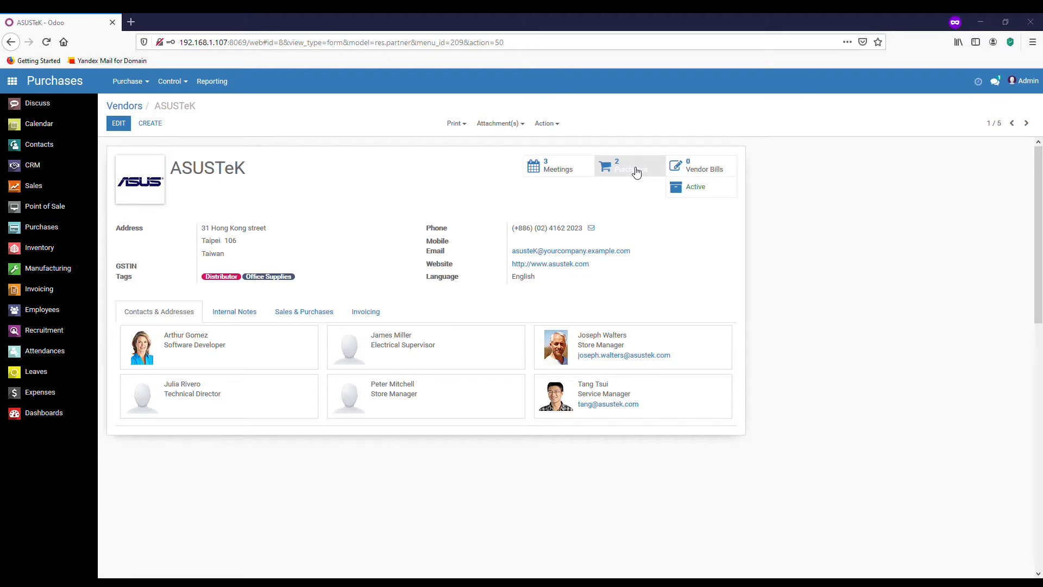
{"action": "left_click", "coordinate": [369, 318]}
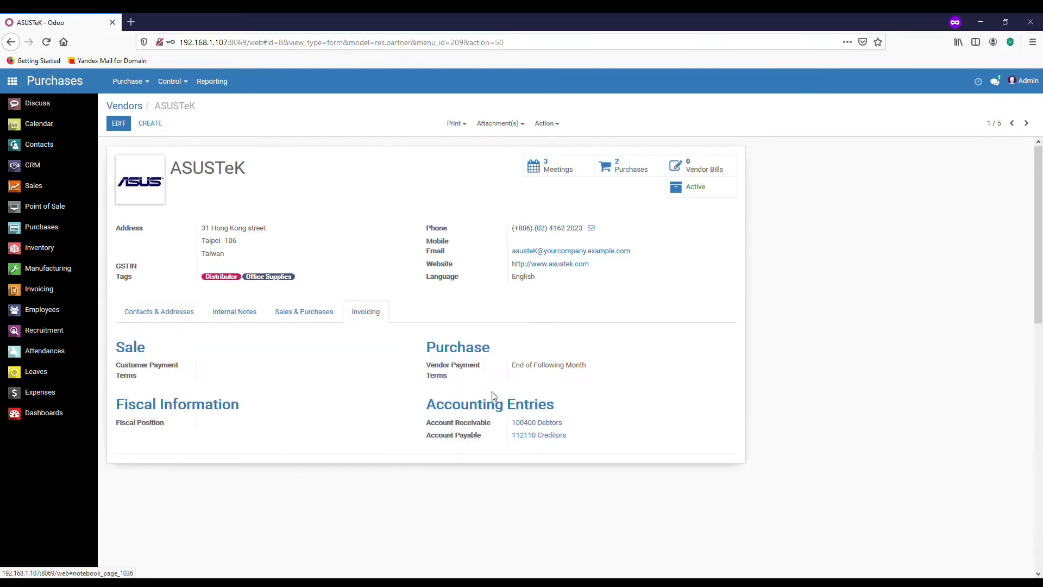
{"action": "left_click_drag", "start_coordinate": [594, 369], "coordinate": [525, 382]}
{"action": "left_click", "coordinate": [571, 396]}
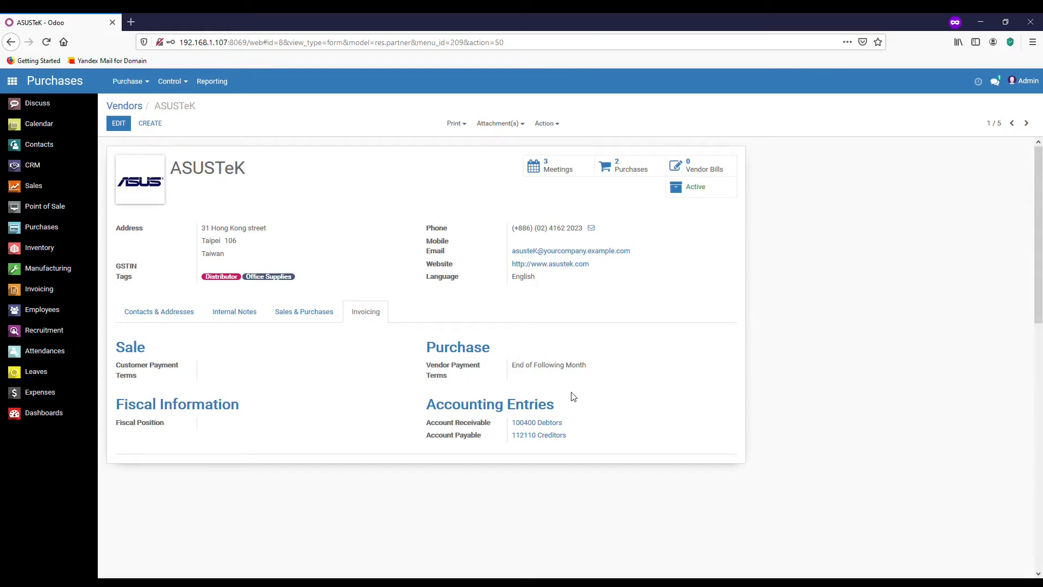
Show vendors in list view and remove the Vendors facet to list all 44 contacts.
{"action": "left_click", "coordinate": [135, 109]}
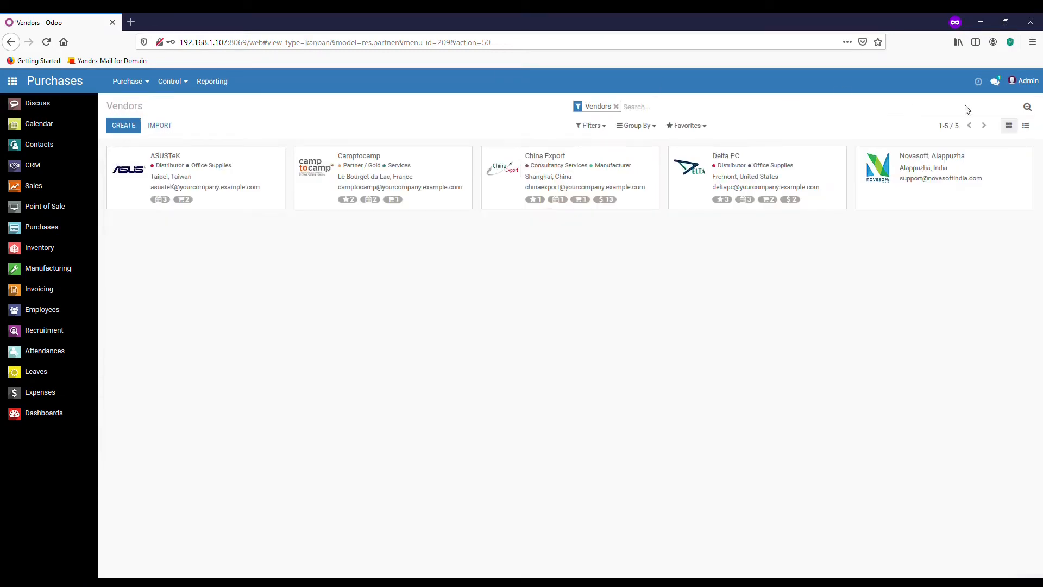
{"action": "left_click", "coordinate": [1032, 127]}
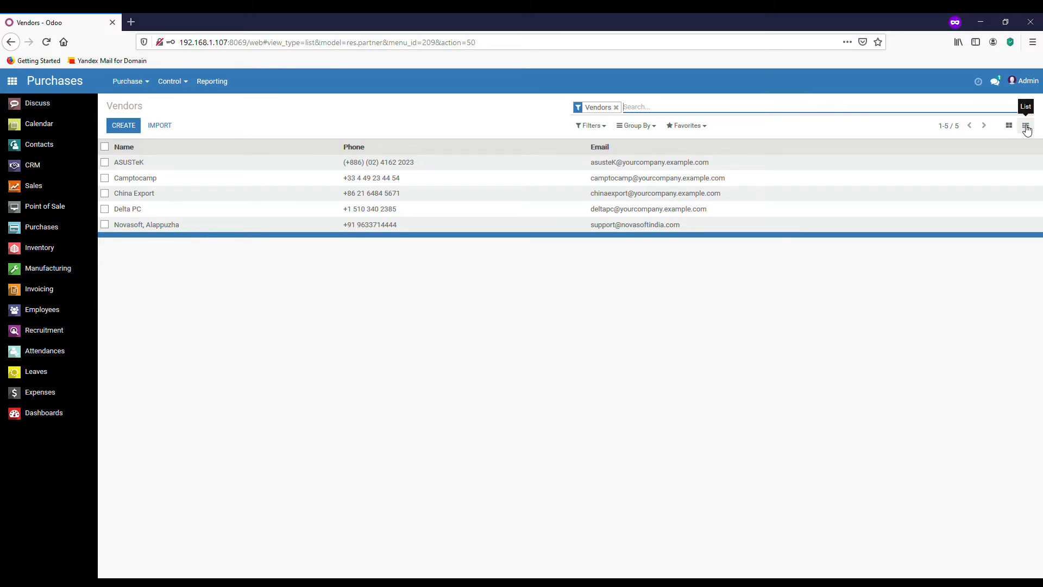
{"action": "left_click", "coordinate": [616, 107]}
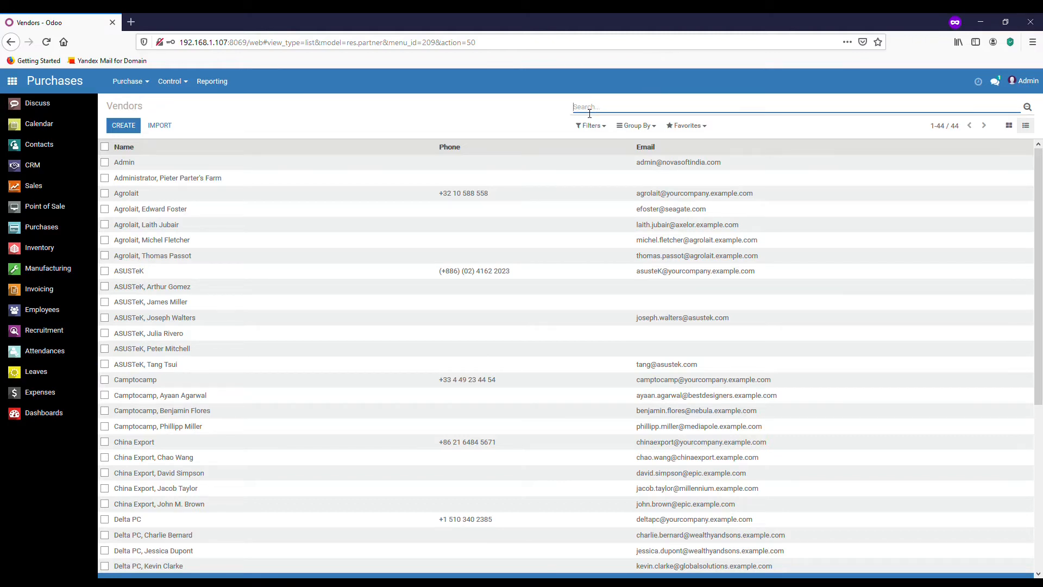
Search contacts by name 'asus', leaving ASUSTeK and its six individual contacts.
{"action": "type", "text": "asus"}
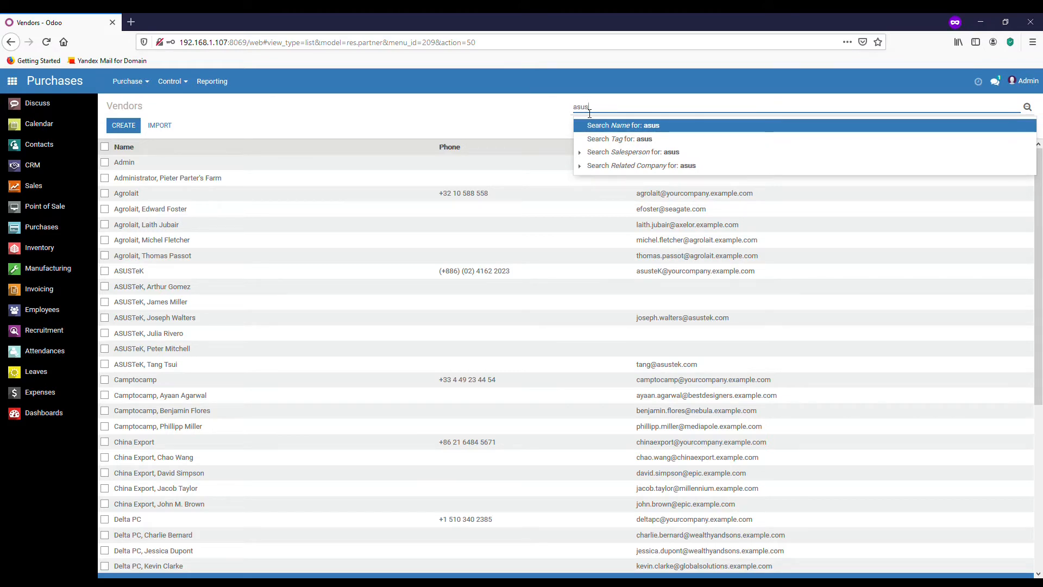
{"action": "left_click", "coordinate": [621, 128]}
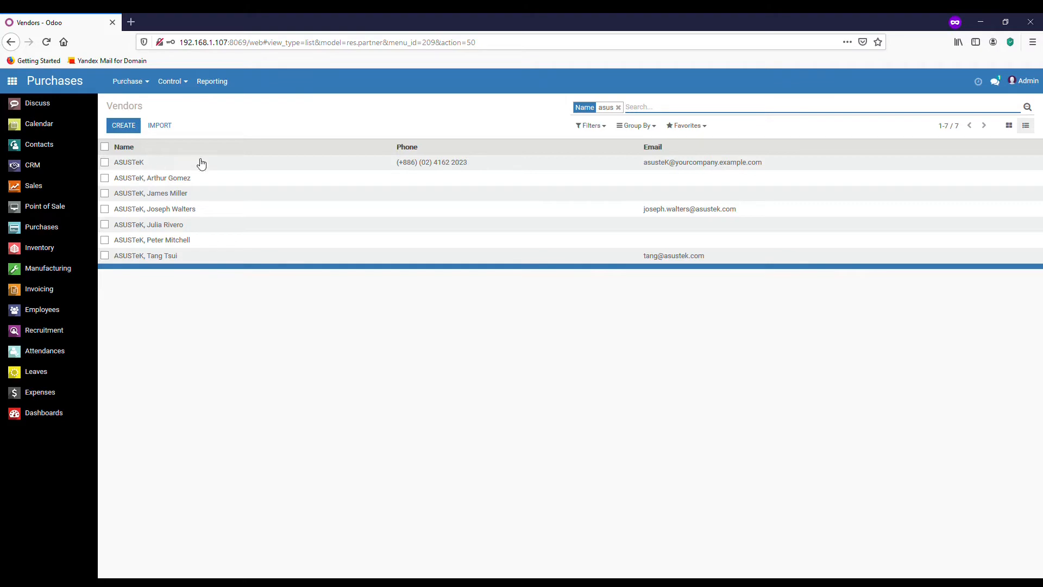
{"action": "left_click", "coordinate": [1029, 107]}
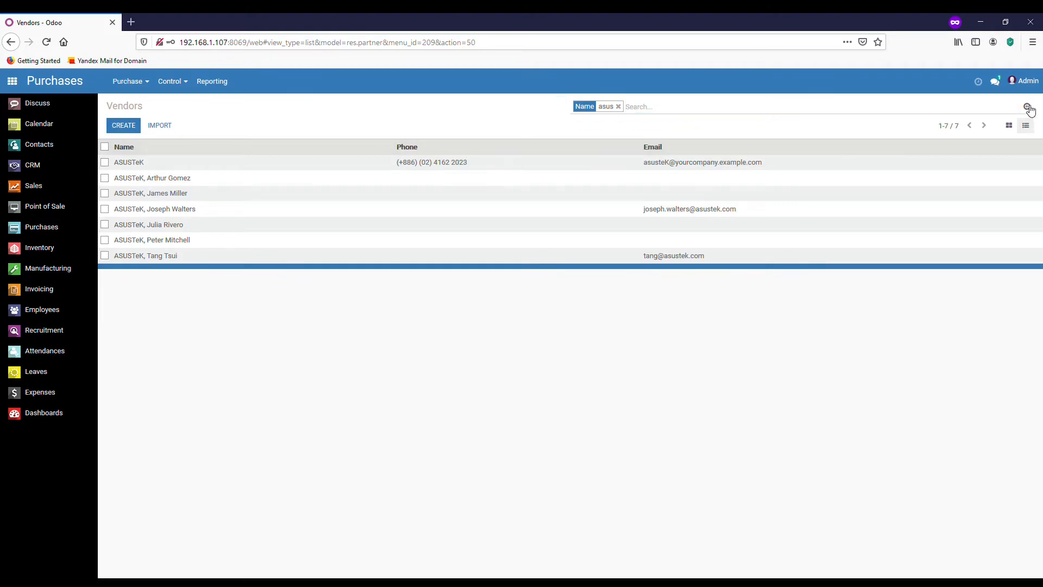
{"action": "left_click", "coordinate": [1029, 108]}
Try the Persons, Companies and Customers filters, drop the asus search, and keep only Vendors.
{"action": "left_click", "coordinate": [603, 130]}
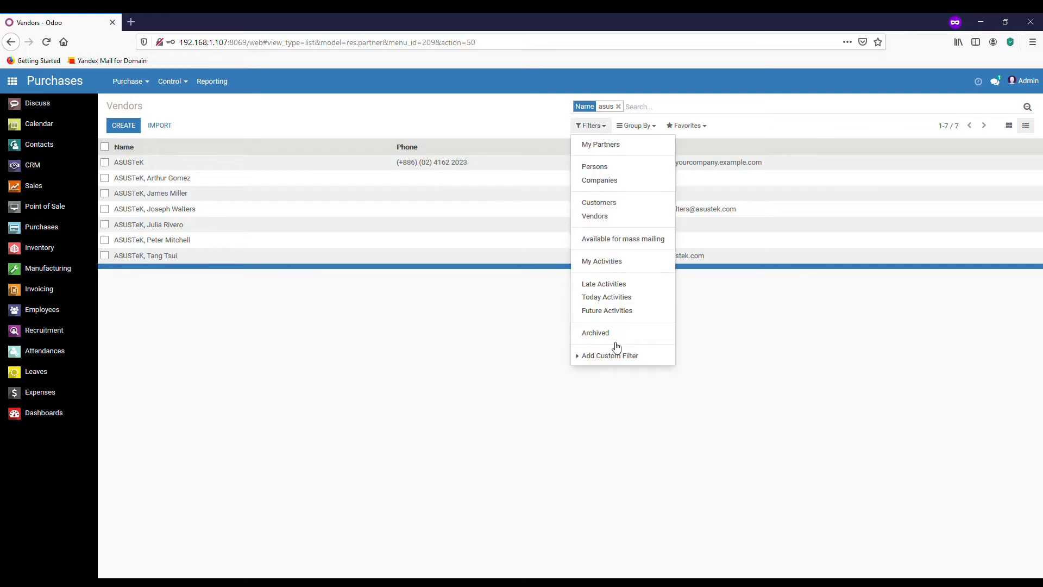
{"action": "left_click", "coordinate": [615, 173]}
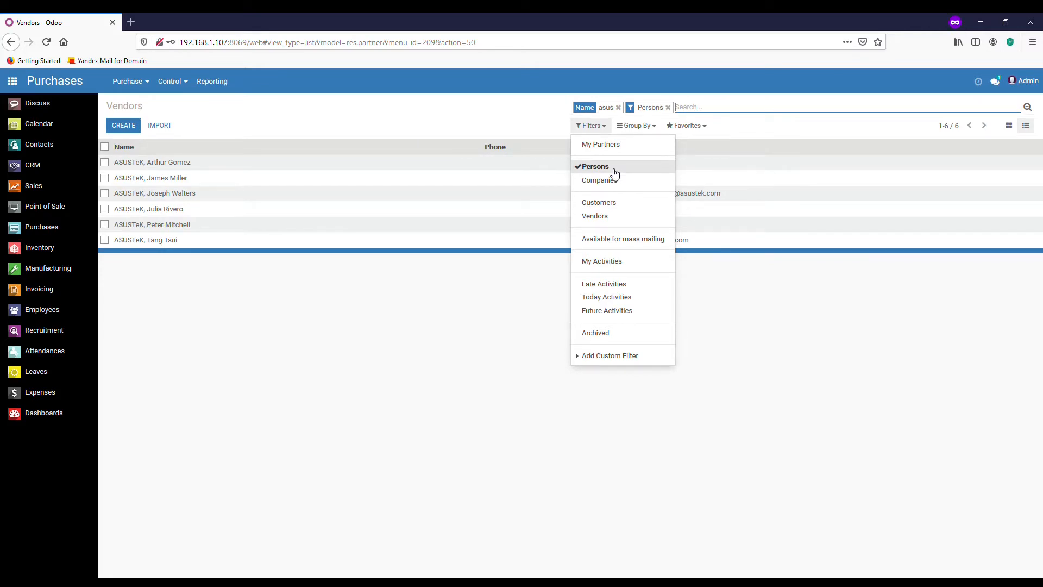
{"action": "left_click", "coordinate": [618, 107]}
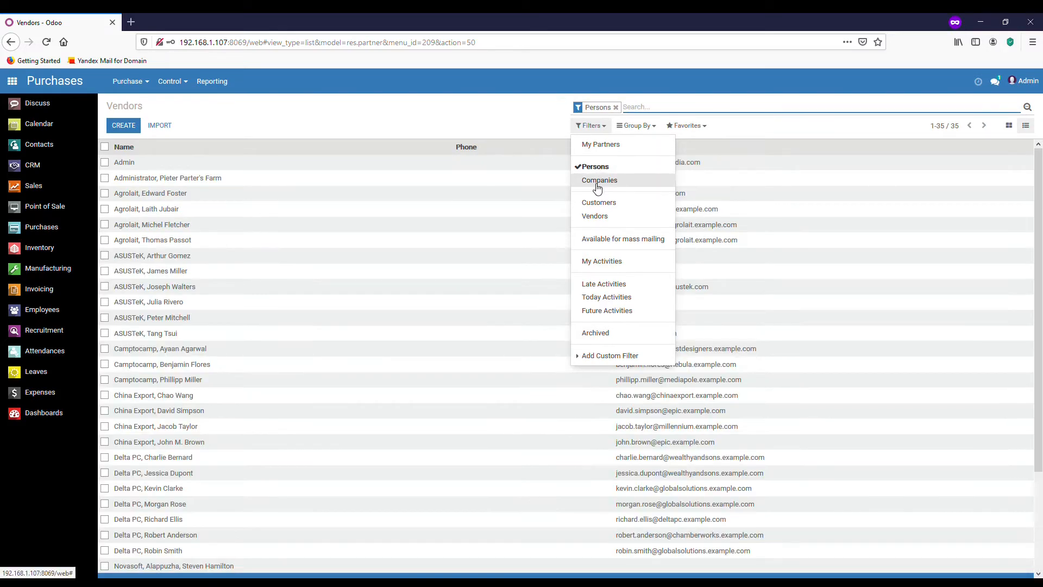
{"action": "left_click", "coordinate": [598, 185]}
{"action": "left_click", "coordinate": [594, 168]}
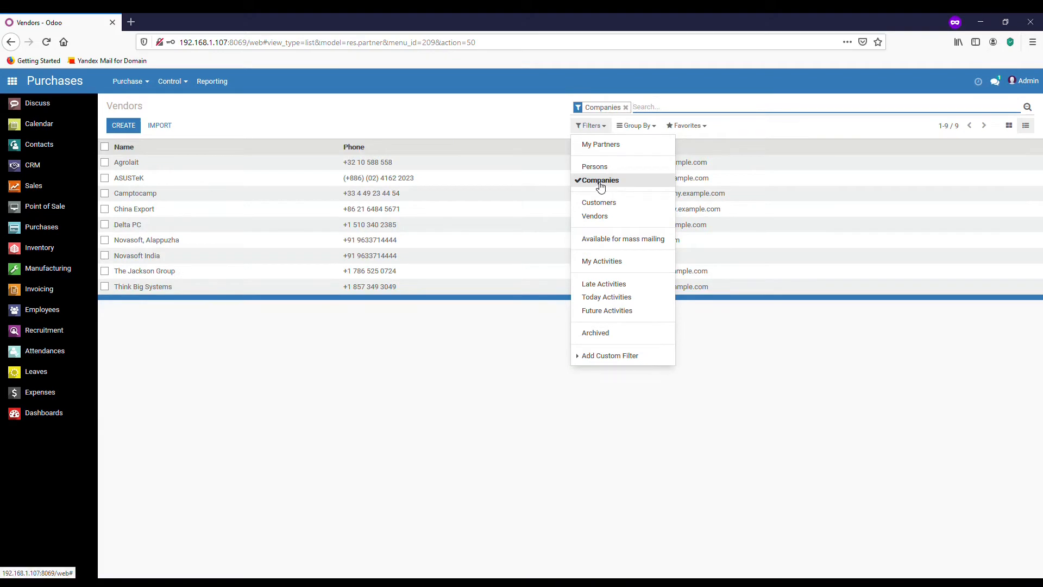
{"action": "left_click", "coordinate": [588, 184]}
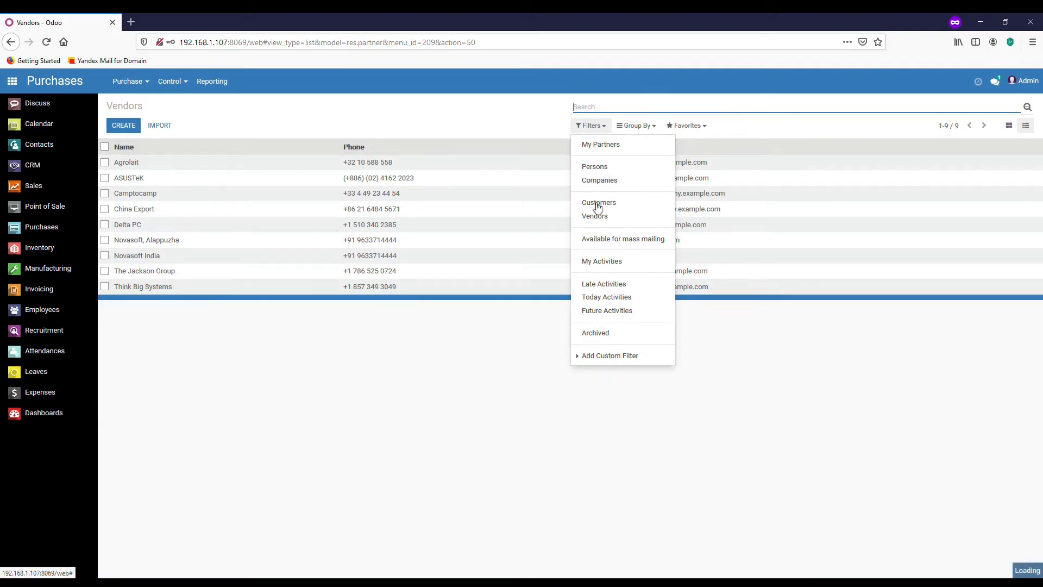
{"action": "left_click", "coordinate": [599, 205]}
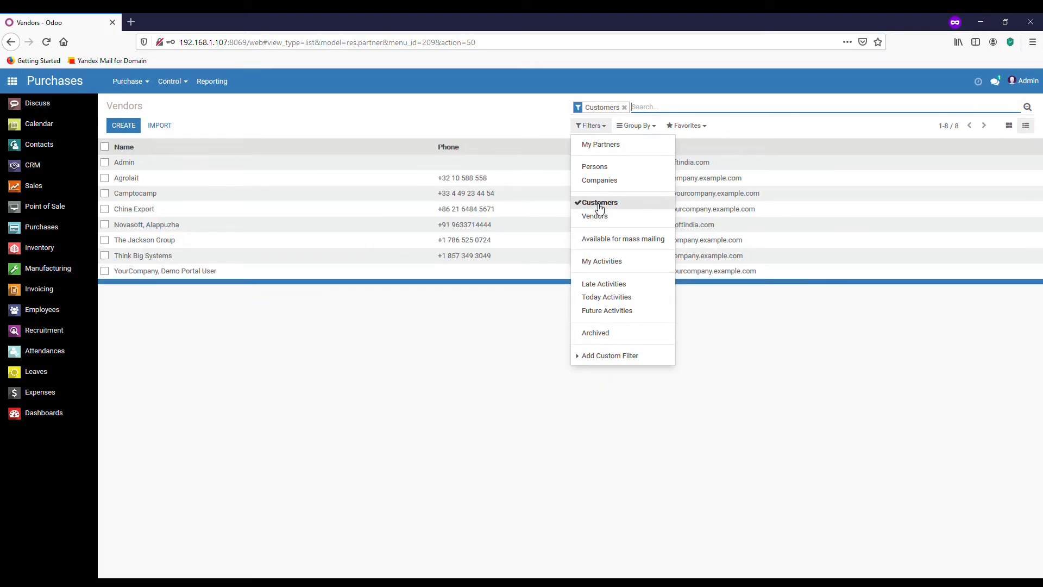
{"action": "left_click", "coordinate": [600, 207]}
{"action": "left_click", "coordinate": [598, 218]}
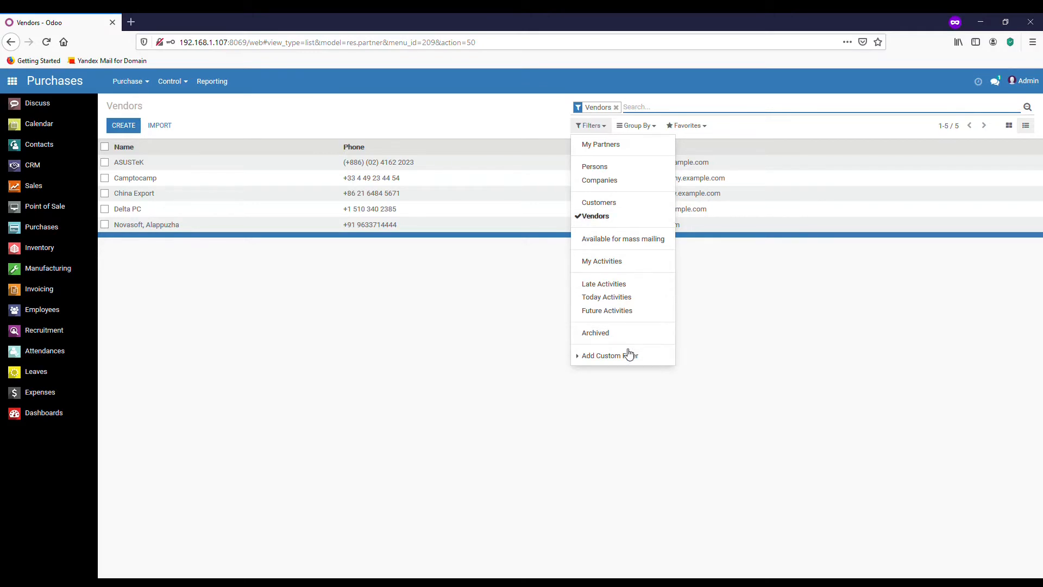
Uncheck Vendors and draft a Total Payable custom filter (less than, then ≥) without applying it.
{"action": "left_click", "coordinate": [611, 358]}
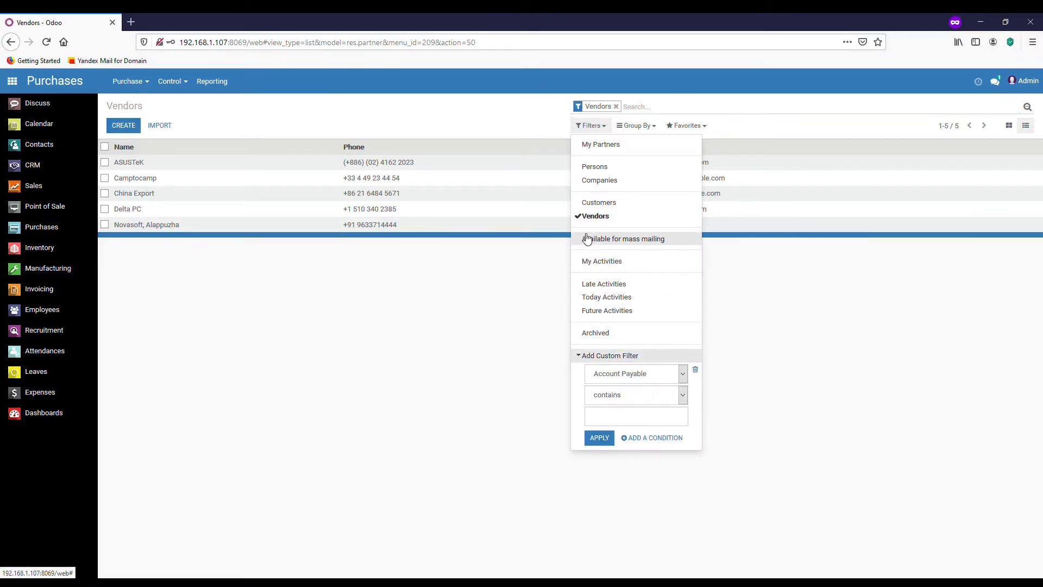
{"action": "left_click", "coordinate": [593, 216]}
{"action": "scroll", "coordinate": [698, 356], "scroll_direction": "down", "scroll_amount": 2}
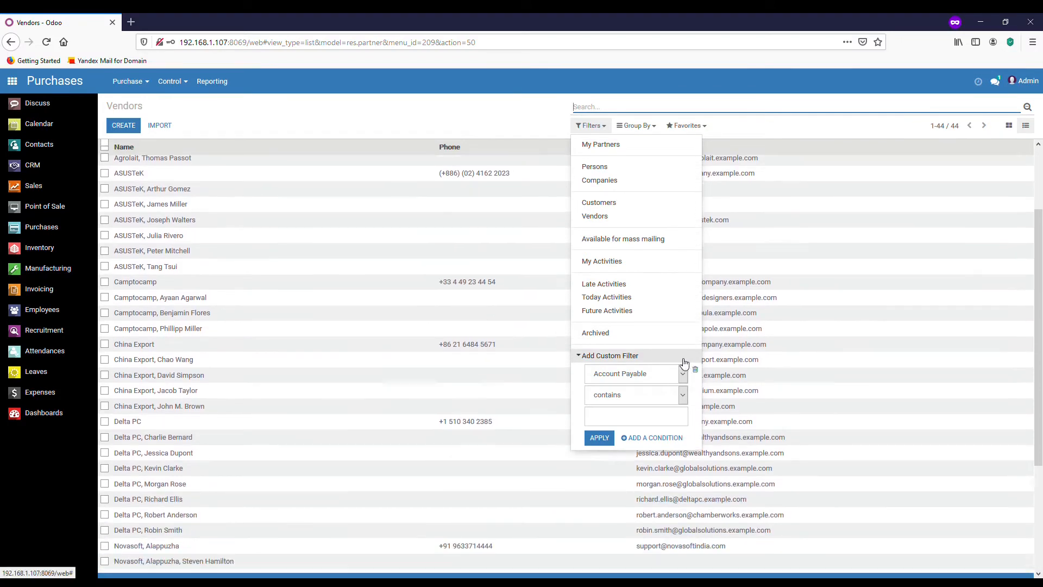
{"action": "left_click", "coordinate": [685, 374]}
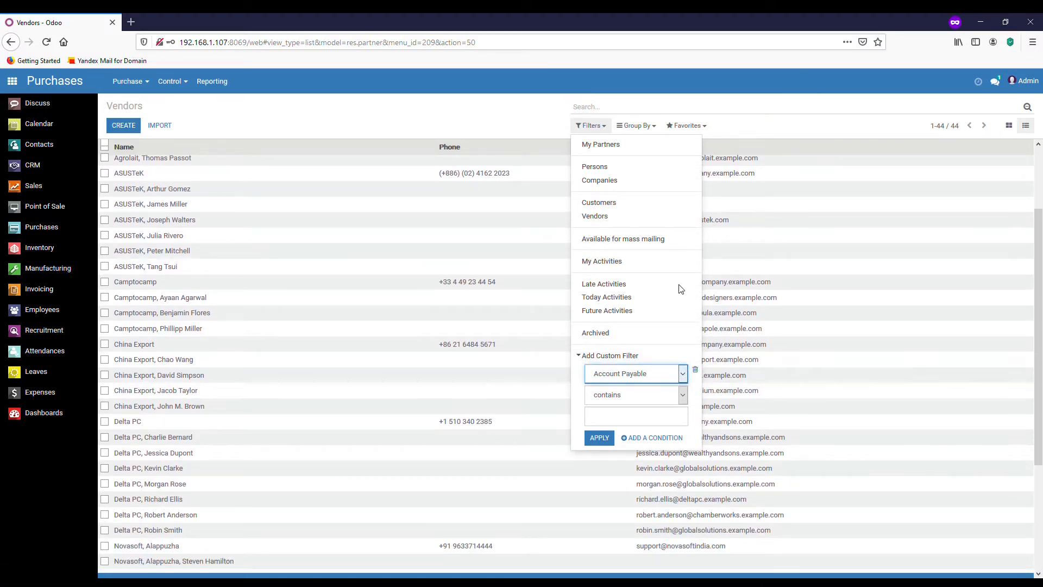
{"action": "left_click", "coordinate": [612, 273]}
{"action": "left_click", "coordinate": [683, 400]}
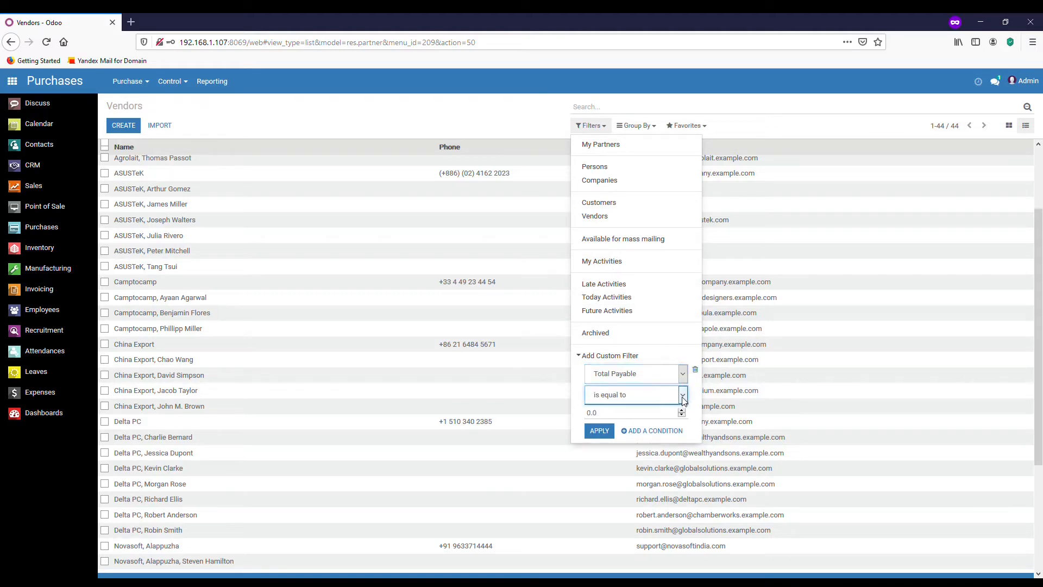
{"action": "left_click", "coordinate": [645, 449]}
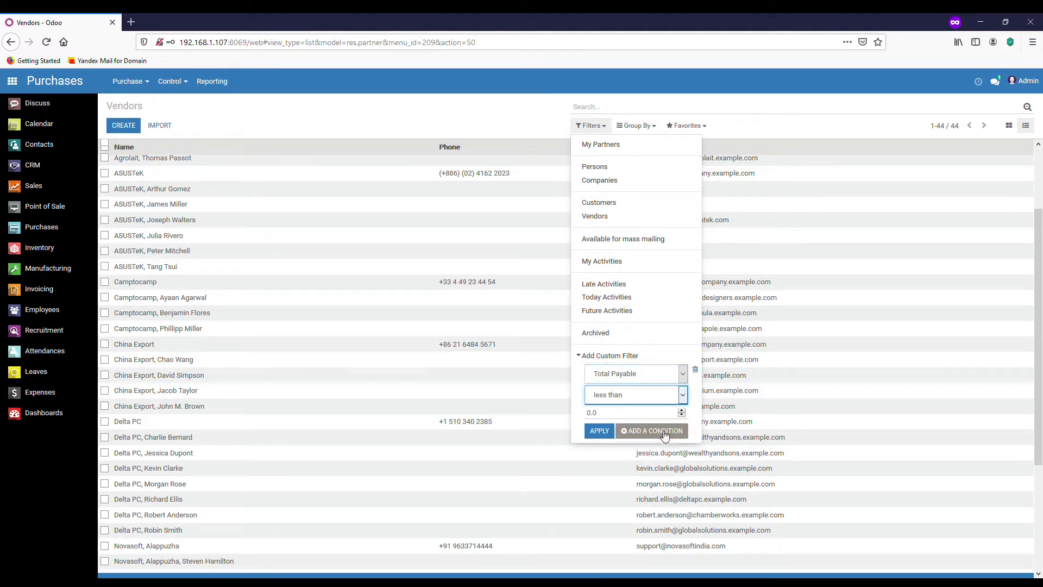
{"action": "left_click", "coordinate": [686, 399]}
{"action": "left_click", "coordinate": [655, 467]}
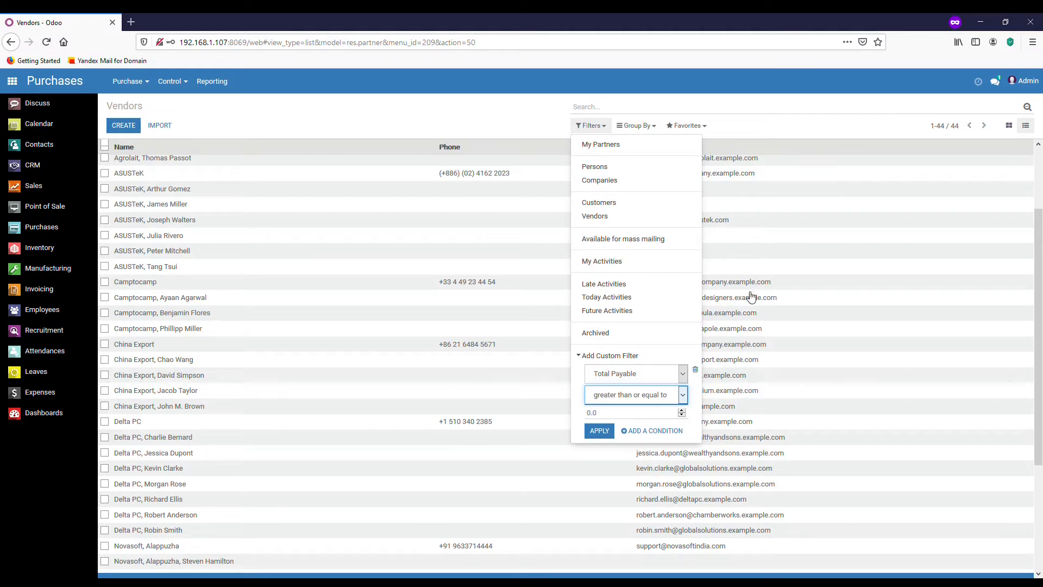
{"action": "left_click", "coordinate": [748, 126]}
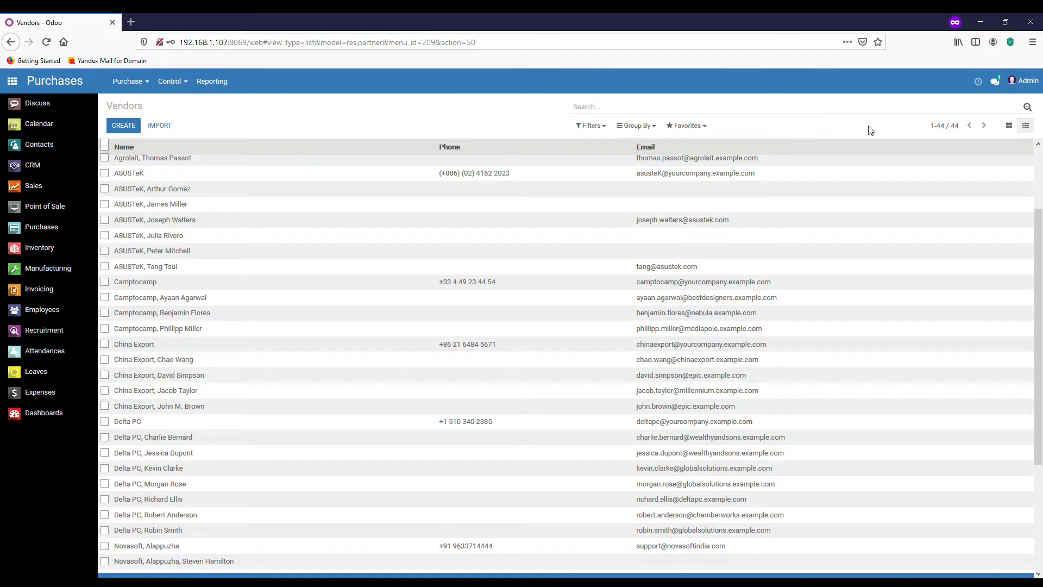
Open Purchase > Products and switch it to List view.
{"action": "left_click", "coordinate": [131, 82]}
{"action": "left_click", "coordinate": [130, 82]}
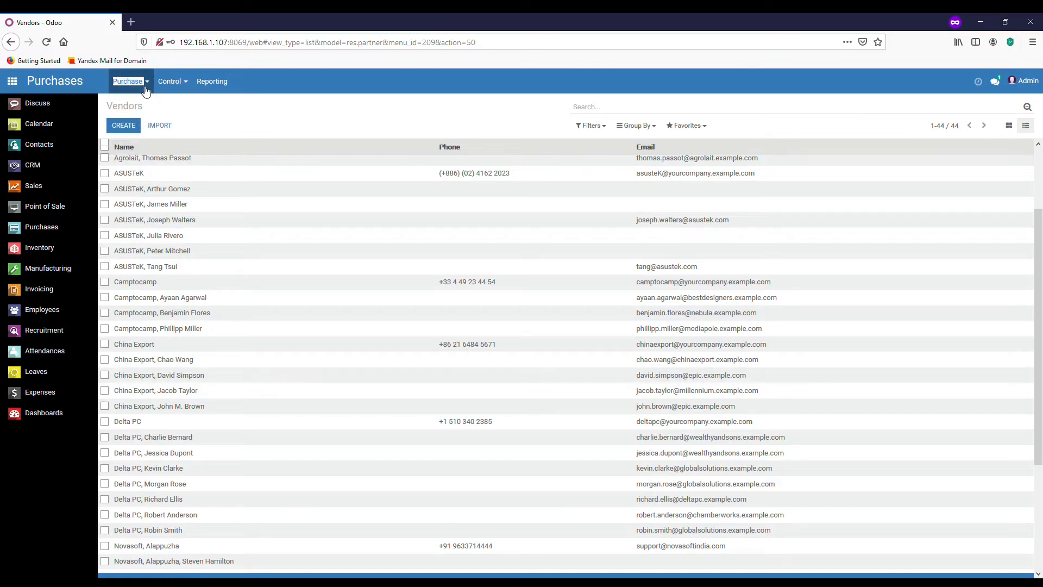
{"action": "left_click", "coordinate": [130, 81]}
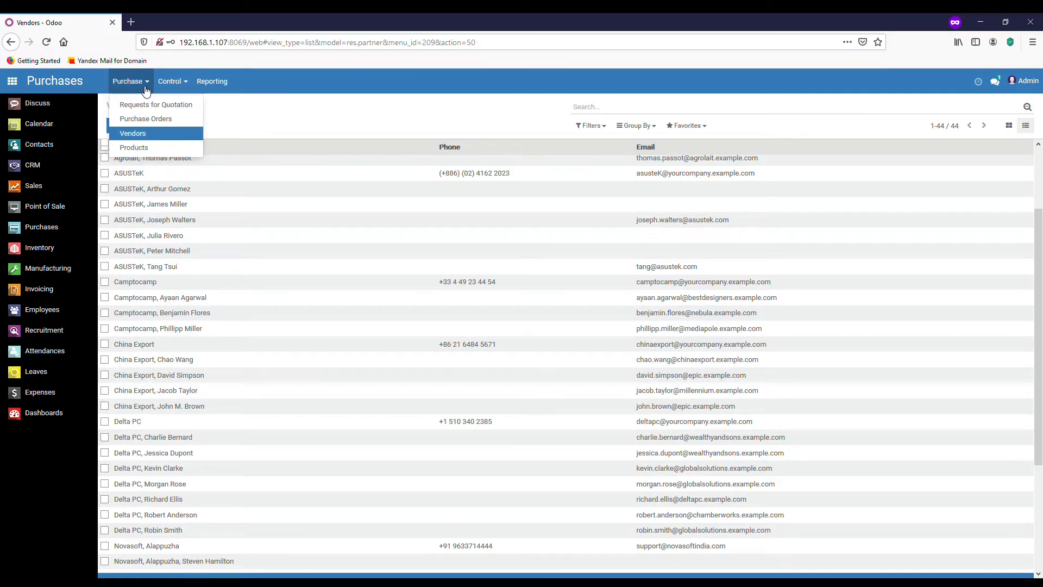
{"action": "left_click", "coordinate": [148, 152]}
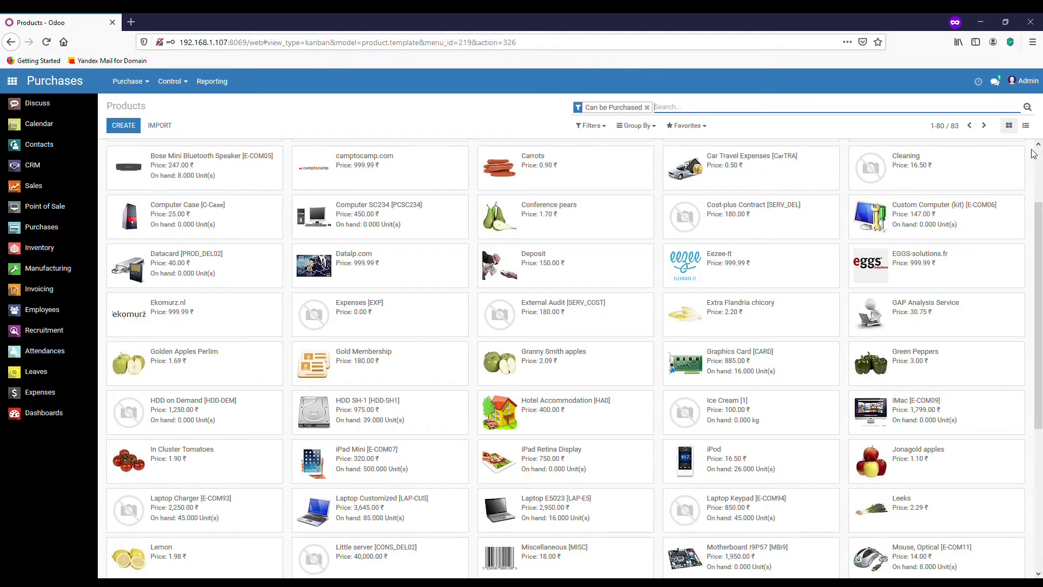
{"action": "left_click", "coordinate": [1026, 126]}
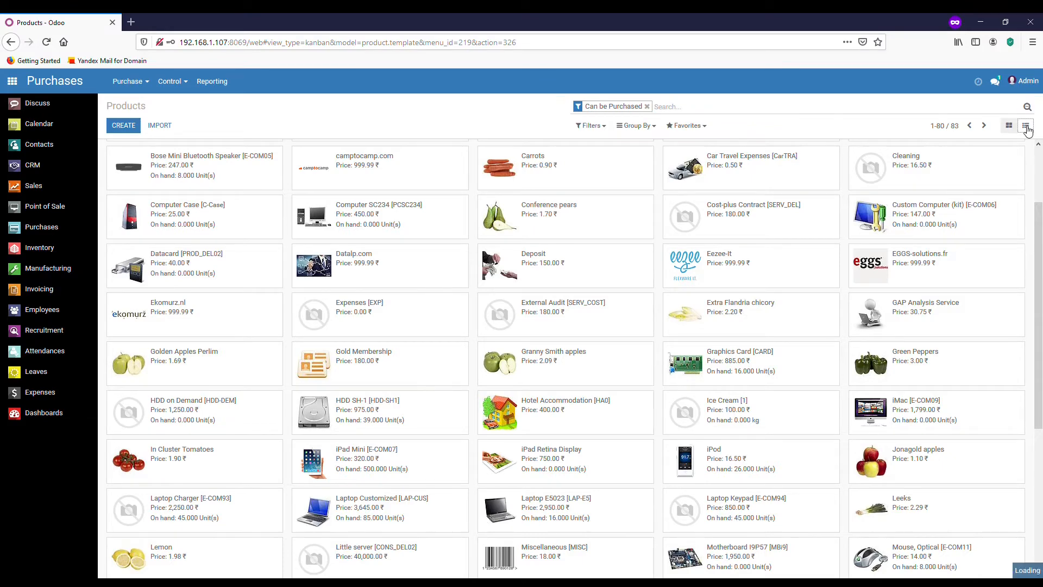
Set the pager to 1-100 so all 83 products show on one page.
{"action": "left_click", "coordinate": [945, 128]}
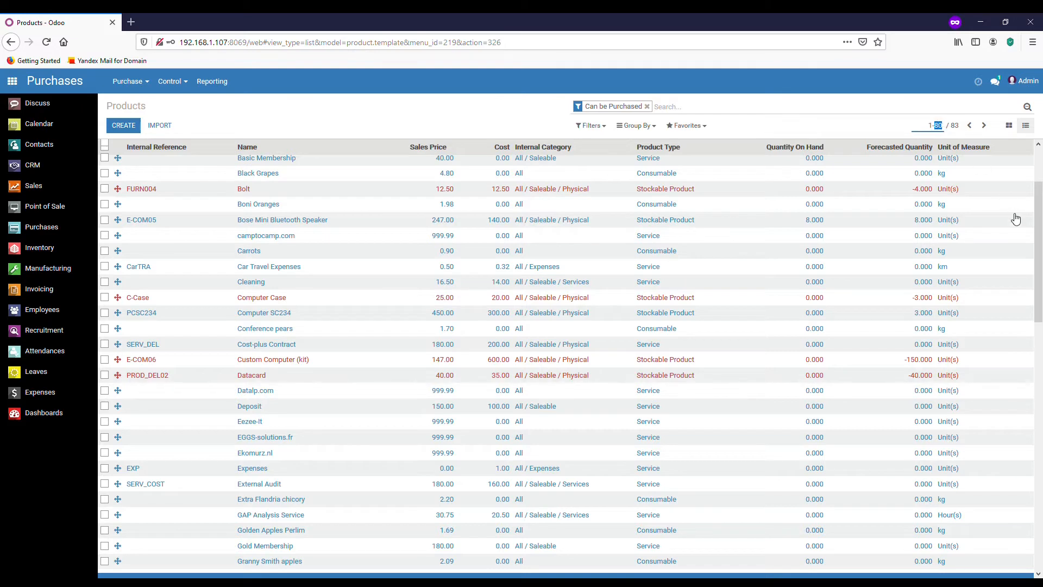
{"action": "type", "text": "100"}
{"action": "key", "text": "Return"}
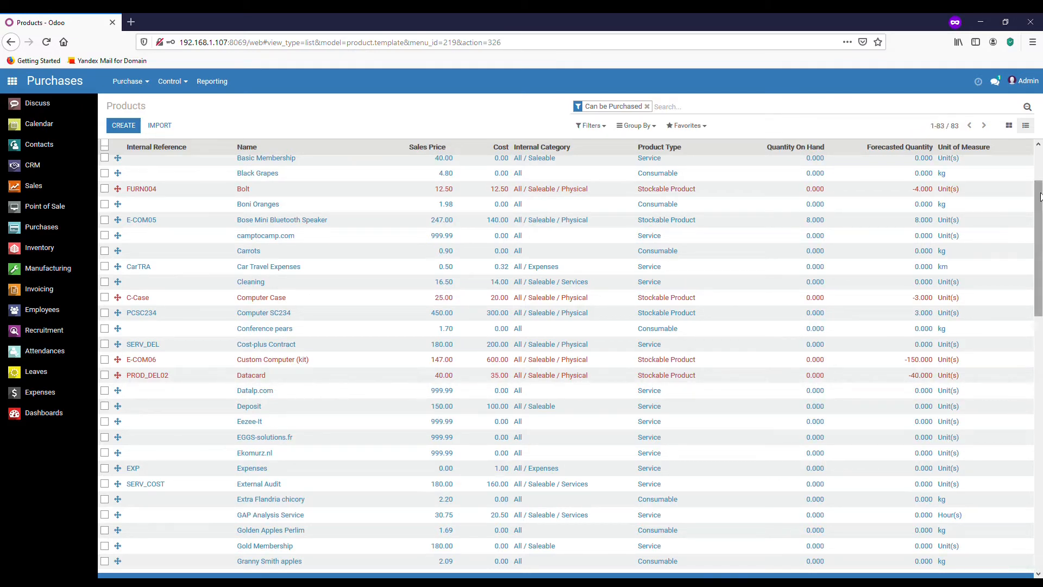
{"action": "left_click_drag", "start_coordinate": [1040, 196], "coordinate": [1030, 159]}
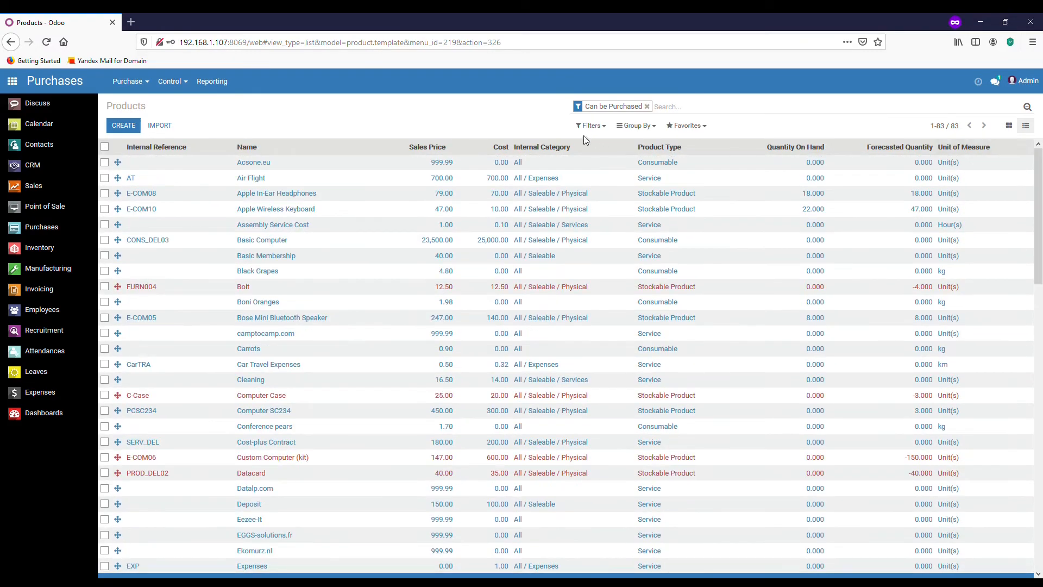
Try the Services and Products filters, then remove both.
{"action": "left_click", "coordinate": [605, 131]}
{"action": "left_click", "coordinate": [597, 144]}
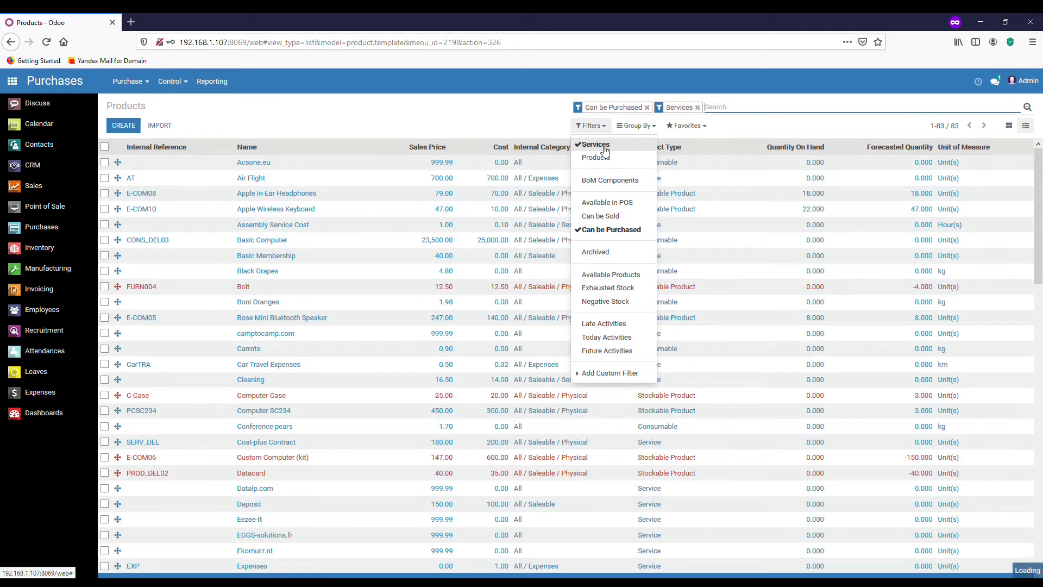
{"action": "left_click", "coordinate": [593, 145]}
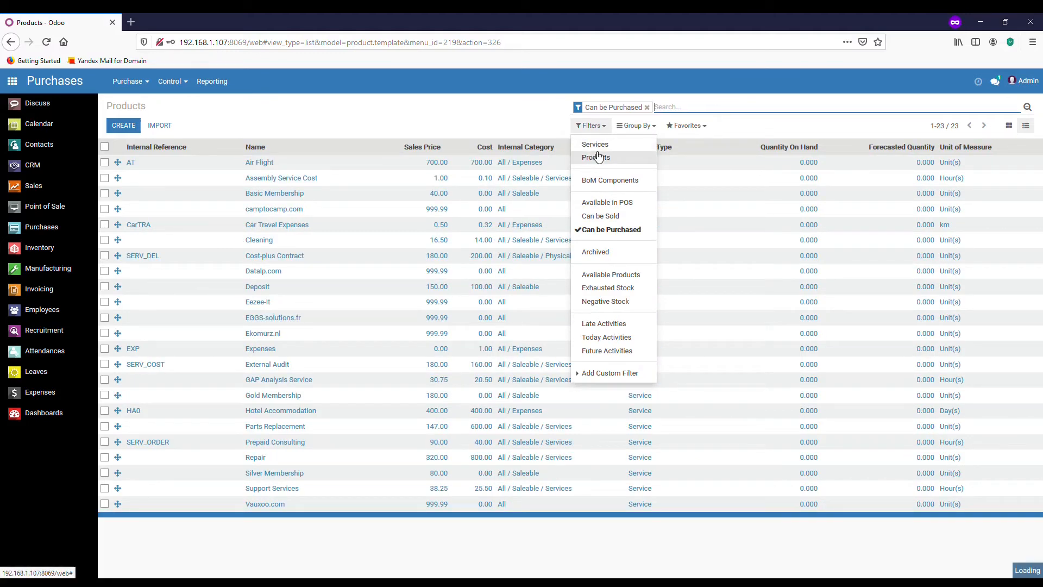
{"action": "left_click", "coordinate": [597, 158]}
{"action": "left_click", "coordinate": [597, 157]}
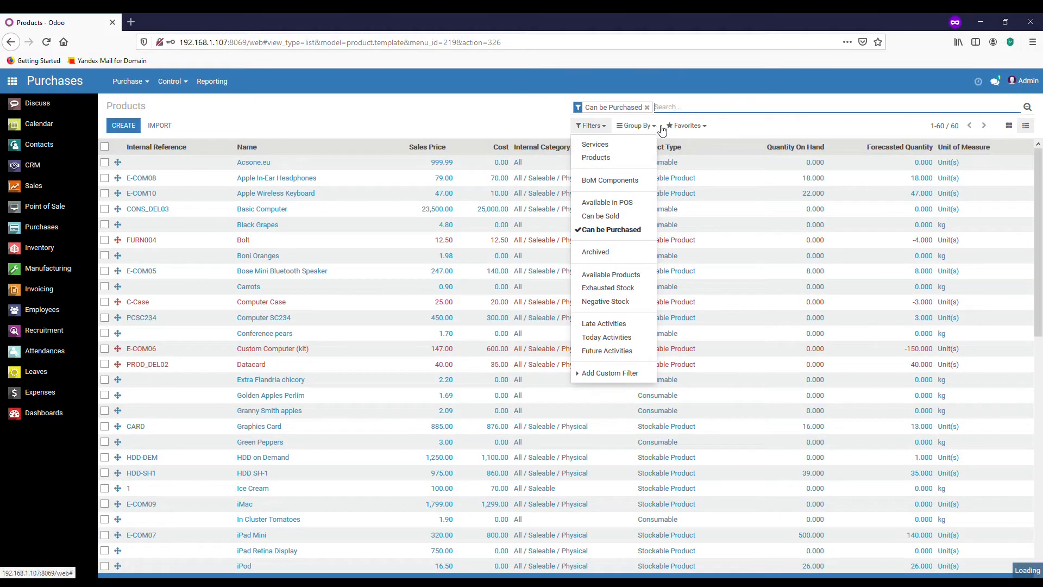
Add a custom Group By on Internal Category.
{"action": "left_click", "coordinate": [646, 126]}
{"action": "left_click", "coordinate": [648, 145]}
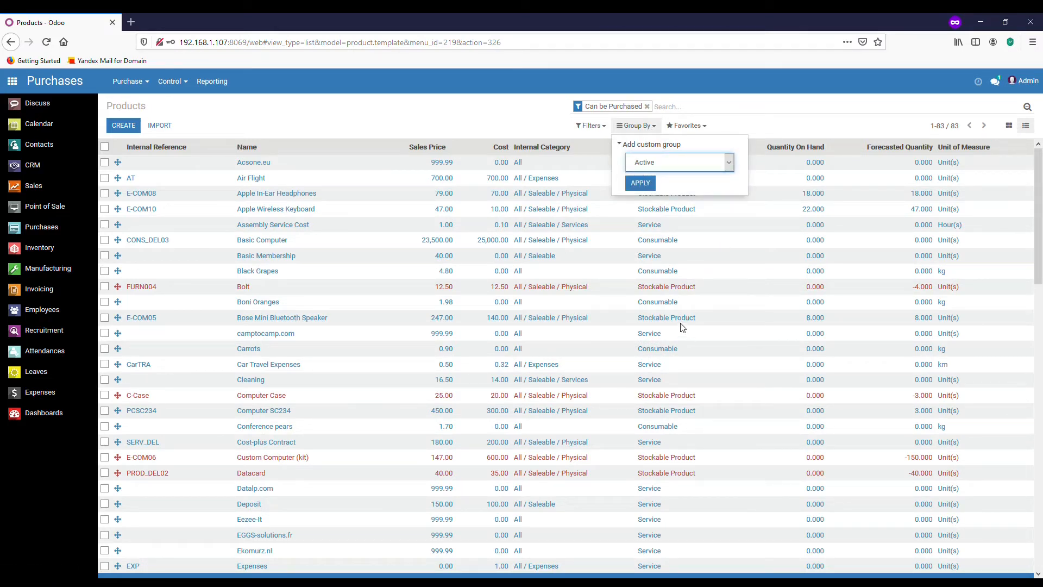
{"action": "key", "text": "i"}
{"action": "left_click", "coordinate": [643, 184]}
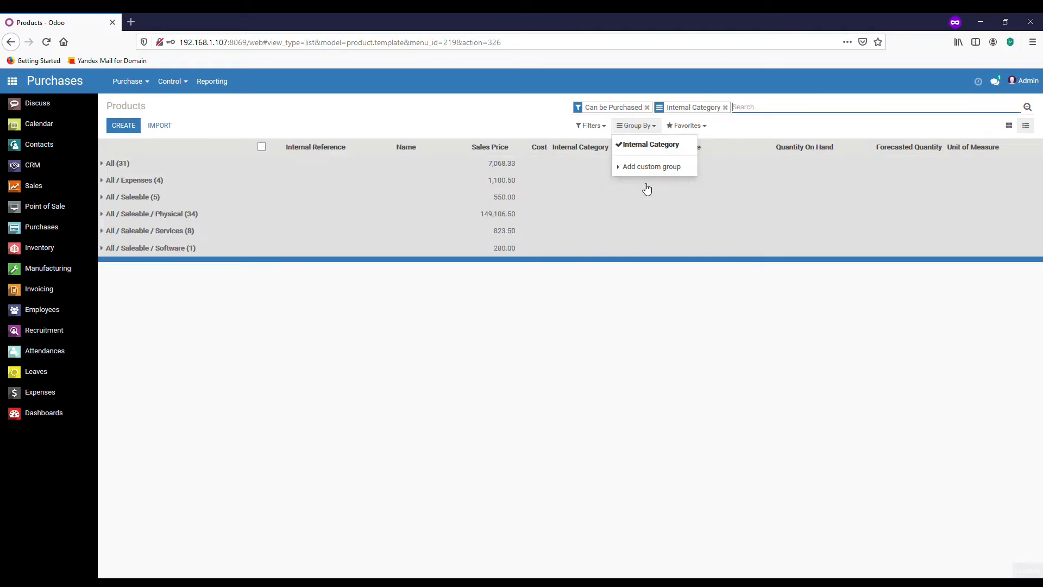
{"action": "left_click", "coordinate": [495, 127]}
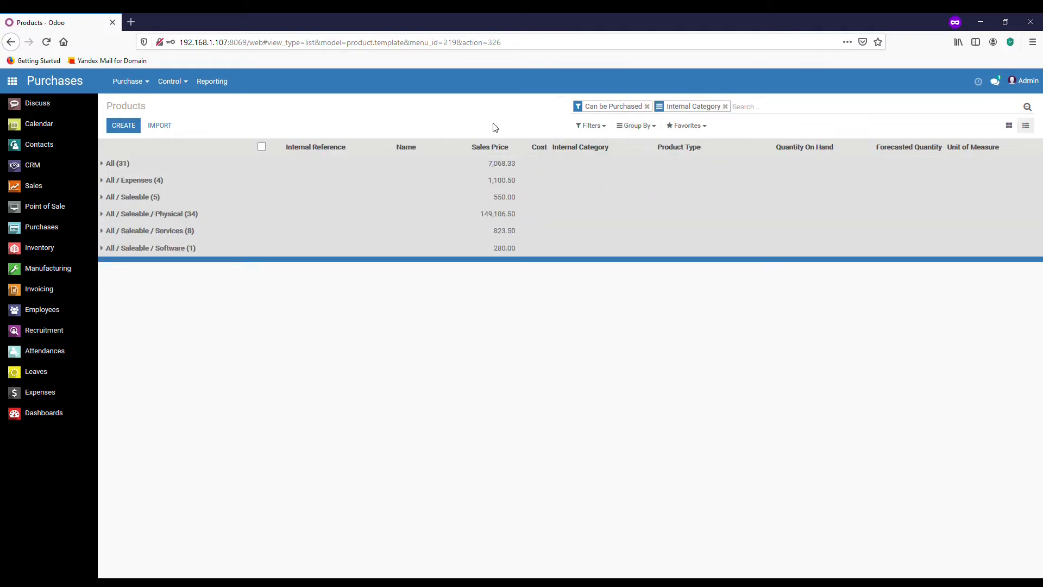
Create a new product named 'Rice Flour' and toggle its Sold, Purchased and Expensed options.
{"action": "left_click", "coordinate": [126, 129]}
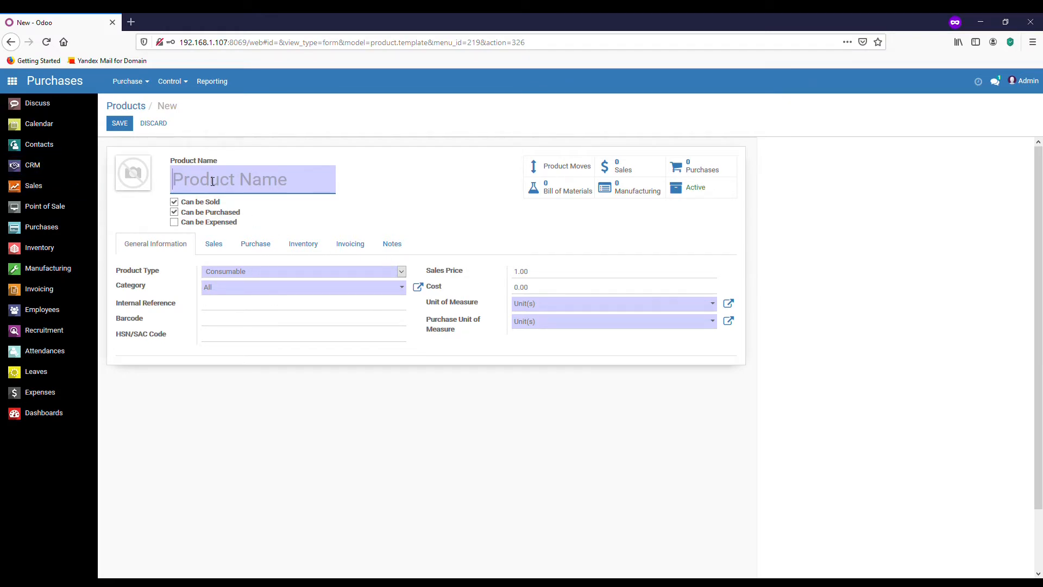
{"action": "type", "text": "Rice Flour"}
{"action": "left_click", "coordinate": [180, 226]}
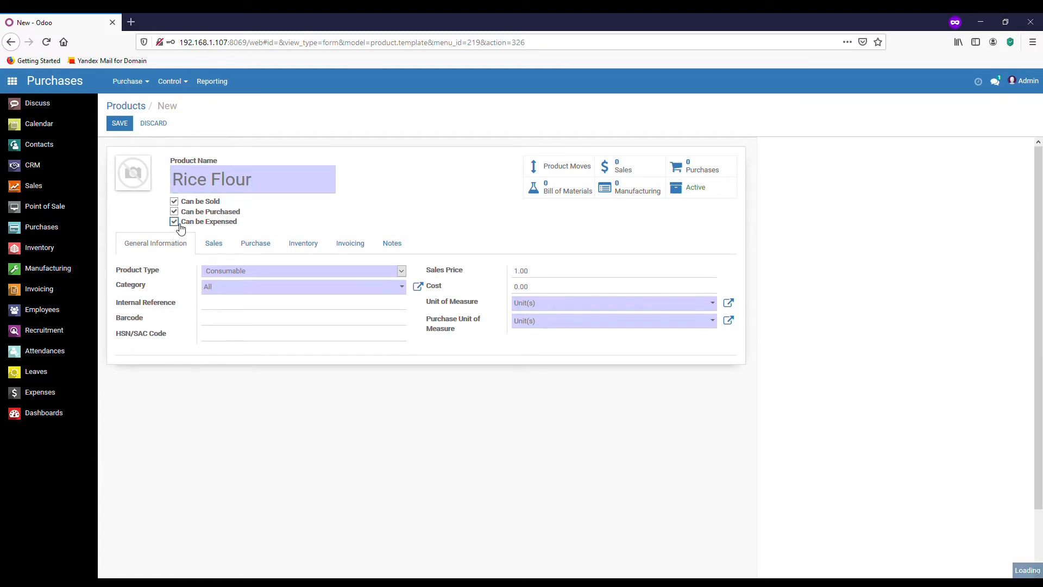
{"action": "left_click", "coordinate": [180, 226]}
{"action": "left_click", "coordinate": [174, 211]}
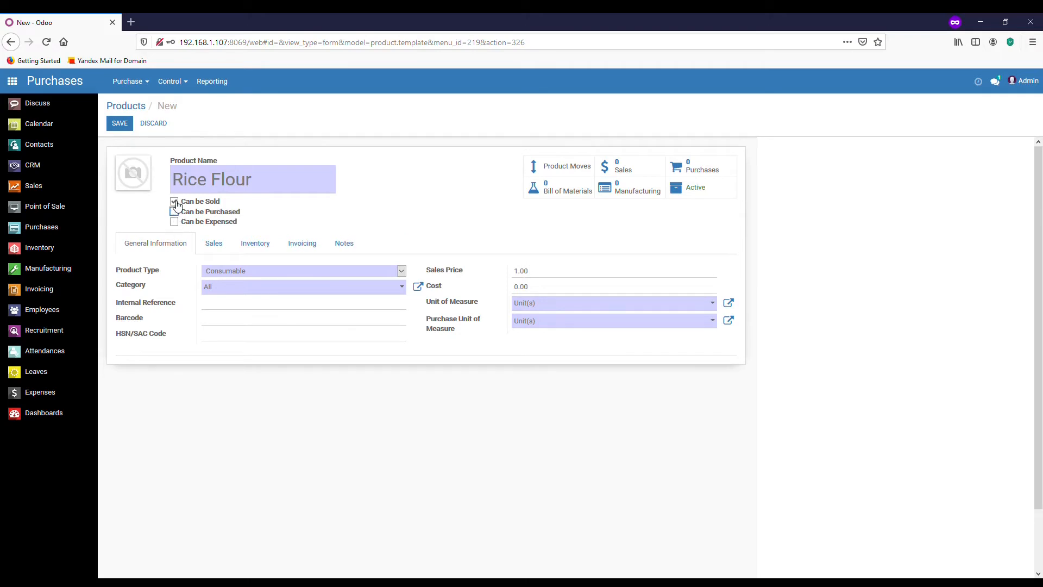
{"action": "left_click", "coordinate": [174, 201]}
{"action": "left_click", "coordinate": [174, 222]}
Rename the product 'Petrol' and make it sellable and purchasable, not expensable.
{"action": "triple_click", "coordinate": [212, 179]}
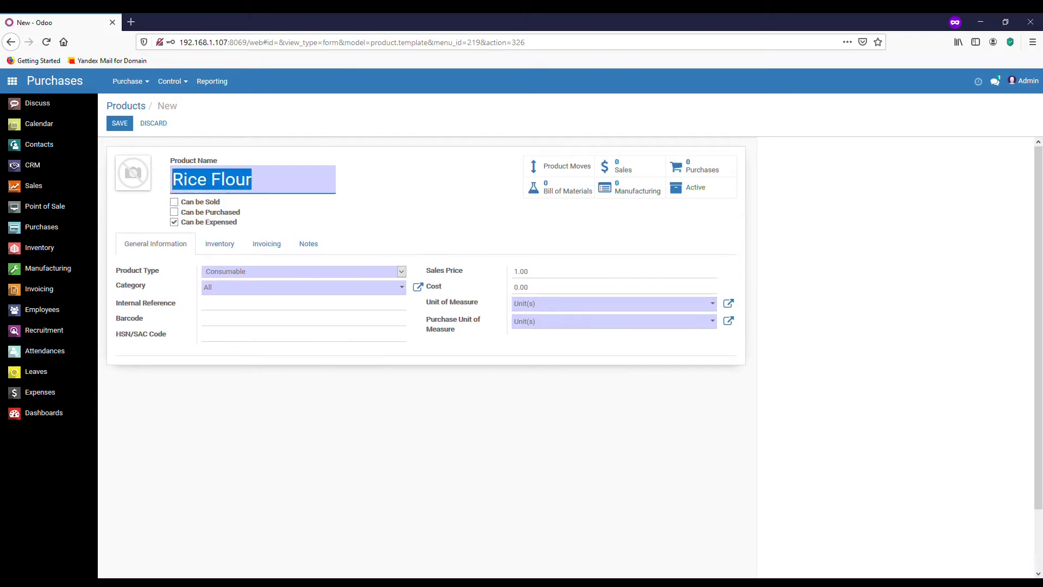
{"action": "type", "text": "Petrol"}
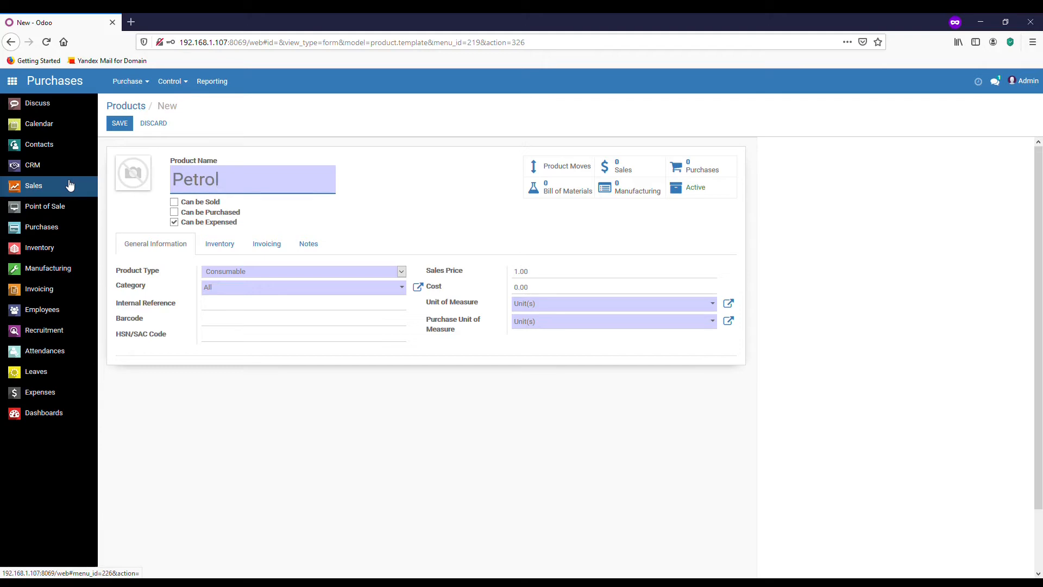
{"action": "left_click", "coordinate": [174, 212]}
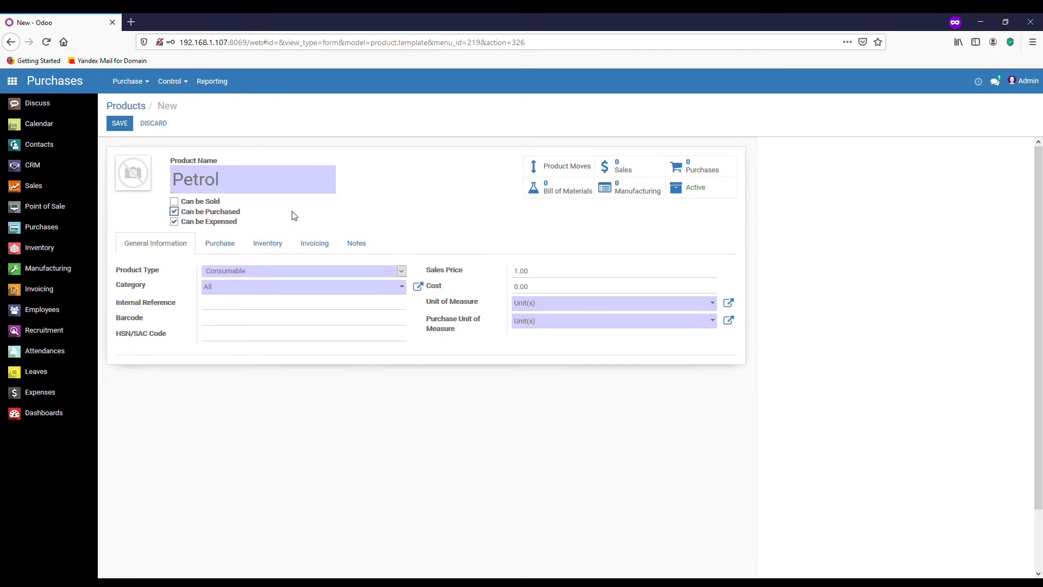
{"action": "double_click", "coordinate": [228, 186]}
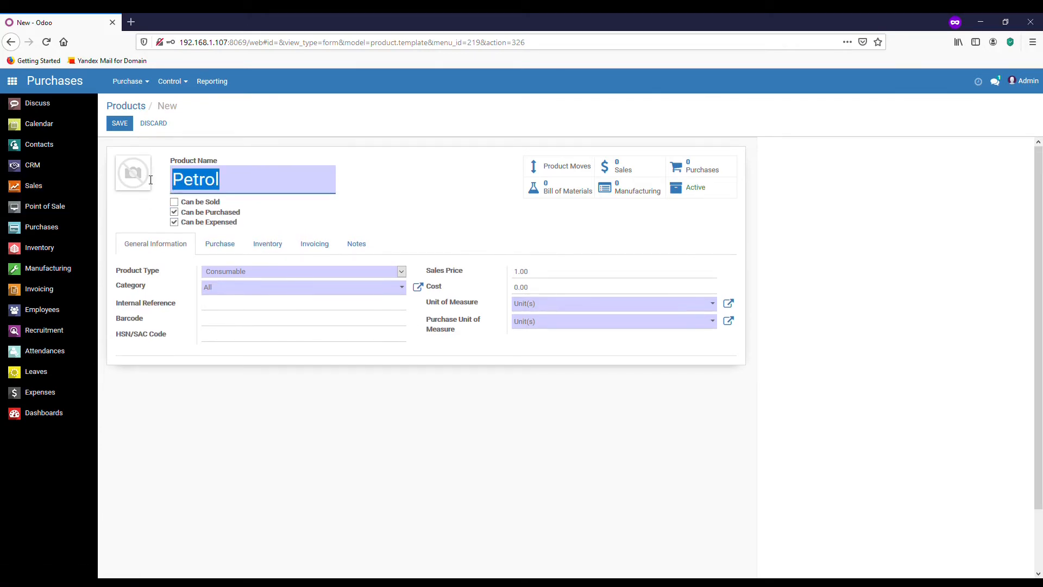
{"action": "left_click", "coordinate": [174, 221]}
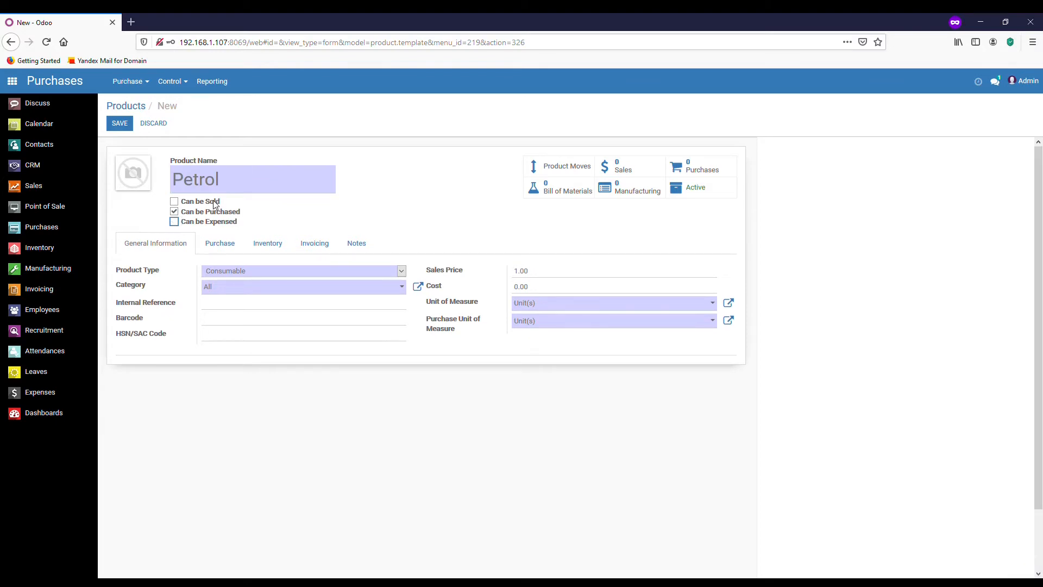
{"action": "left_click", "coordinate": [175, 201]}
{"action": "double_click", "coordinate": [247, 181]}
Name the product 'Rice Flour' and set its category to All / Saleable.
{"action": "type", "text": "R"}
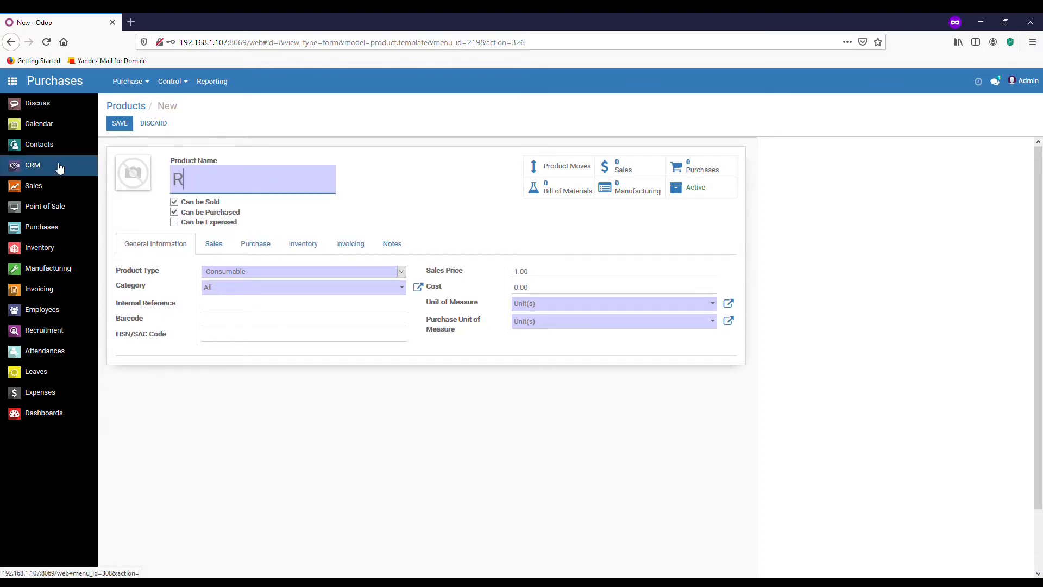
{"action": "type", "text": "ice Flour"}
{"action": "left_click", "coordinate": [257, 269]}
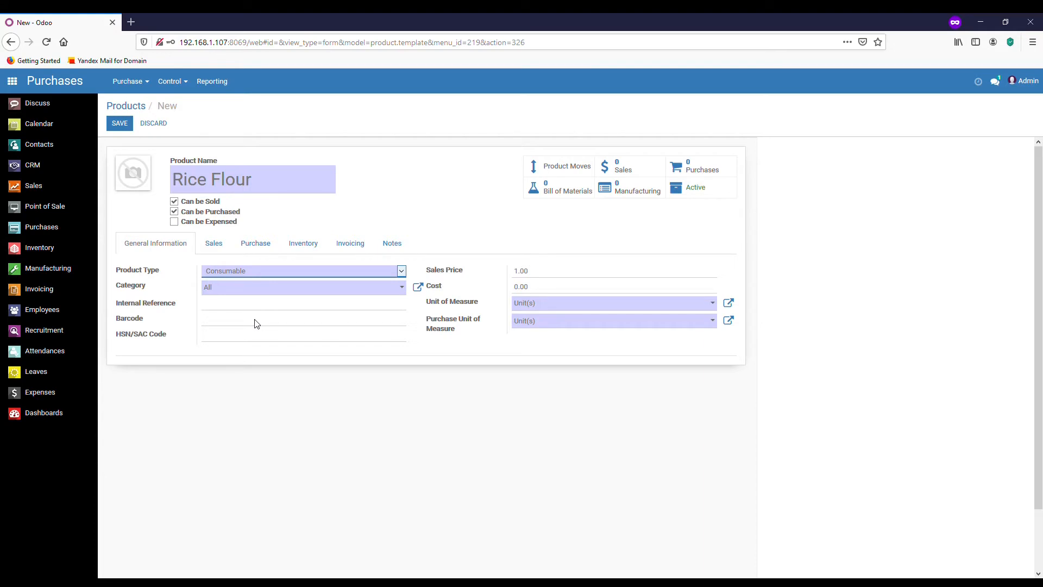
{"action": "left_click", "coordinate": [408, 290]}
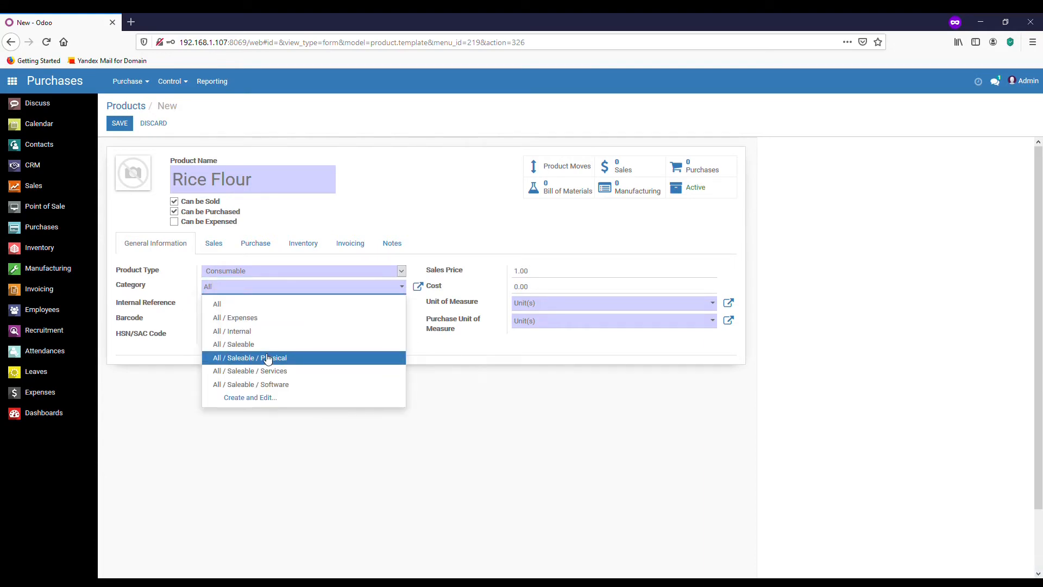
{"action": "left_click", "coordinate": [261, 345]}
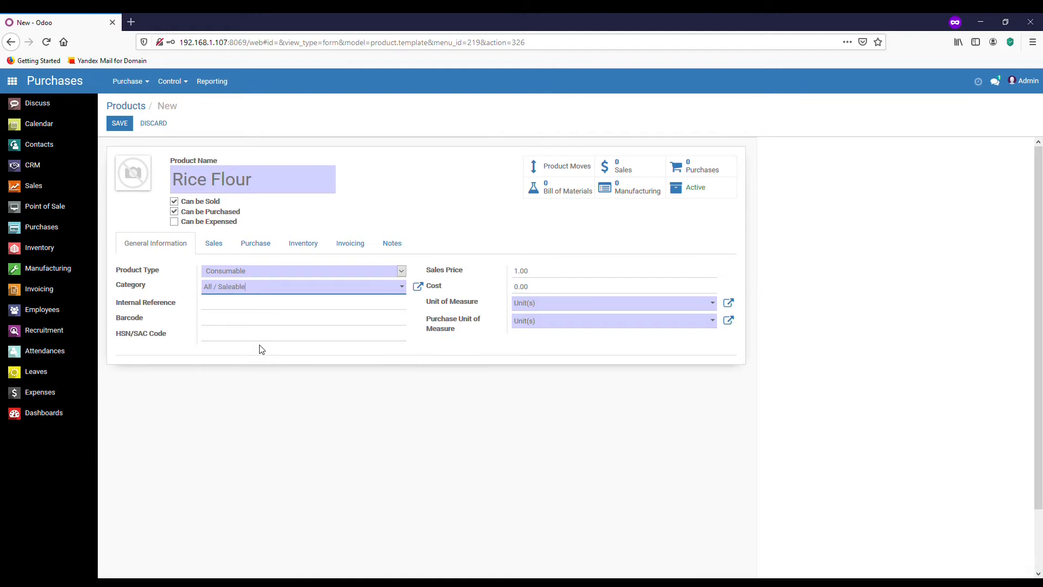
Change the unit of measure from Unit(s) to kg.
{"action": "left_click", "coordinate": [706, 308]}
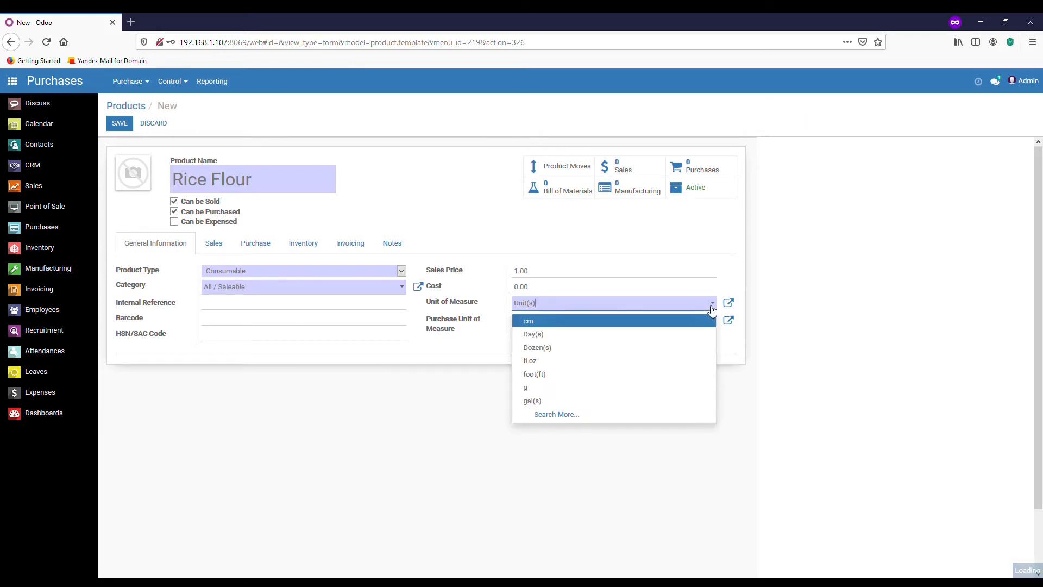
{"action": "left_click", "coordinate": [605, 302]}
{"action": "left_click", "coordinate": [476, 301]}
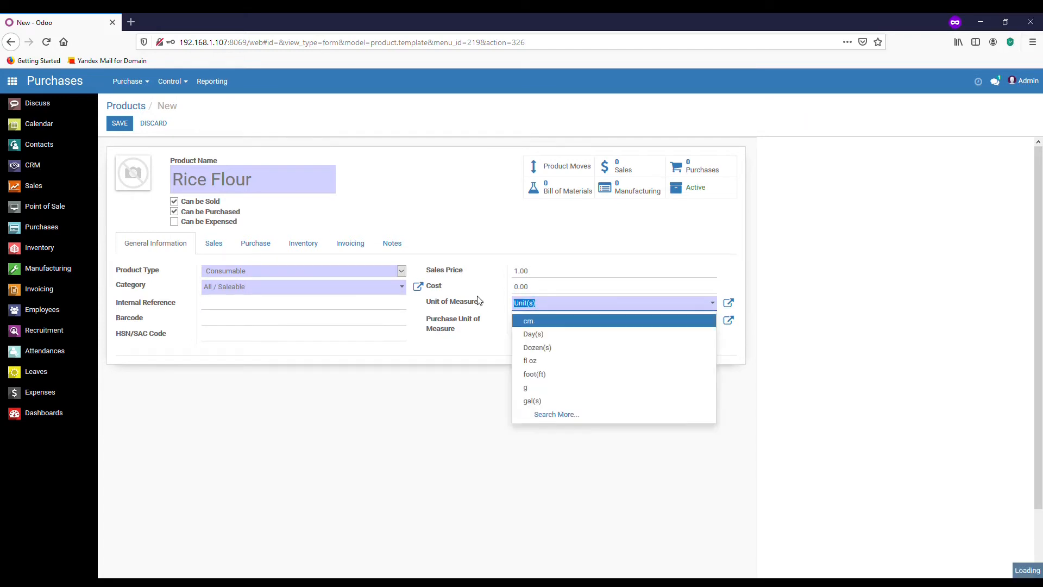
{"action": "type", "text": "kg"}
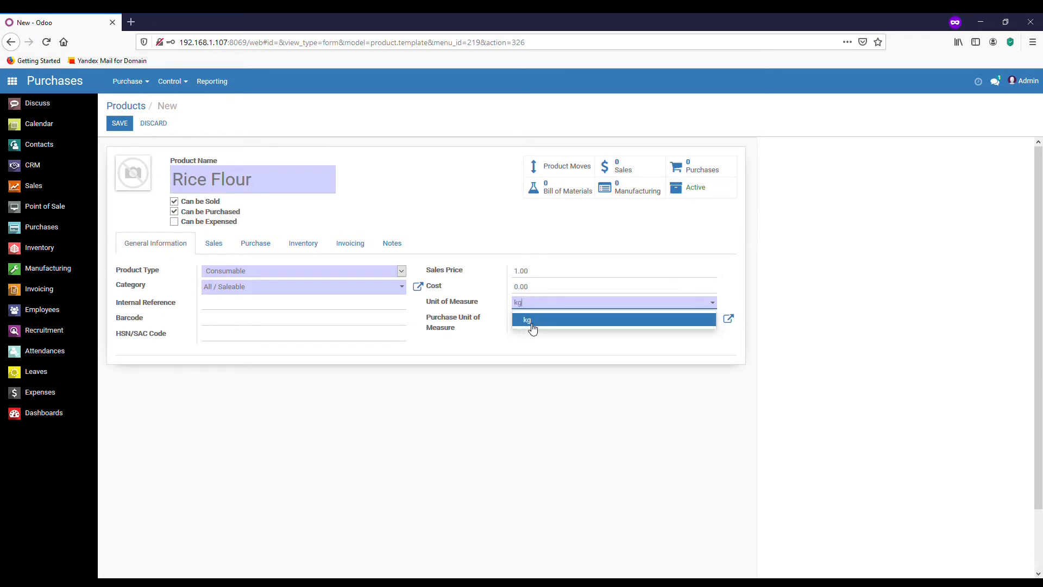
{"action": "left_click", "coordinate": [536, 323]}
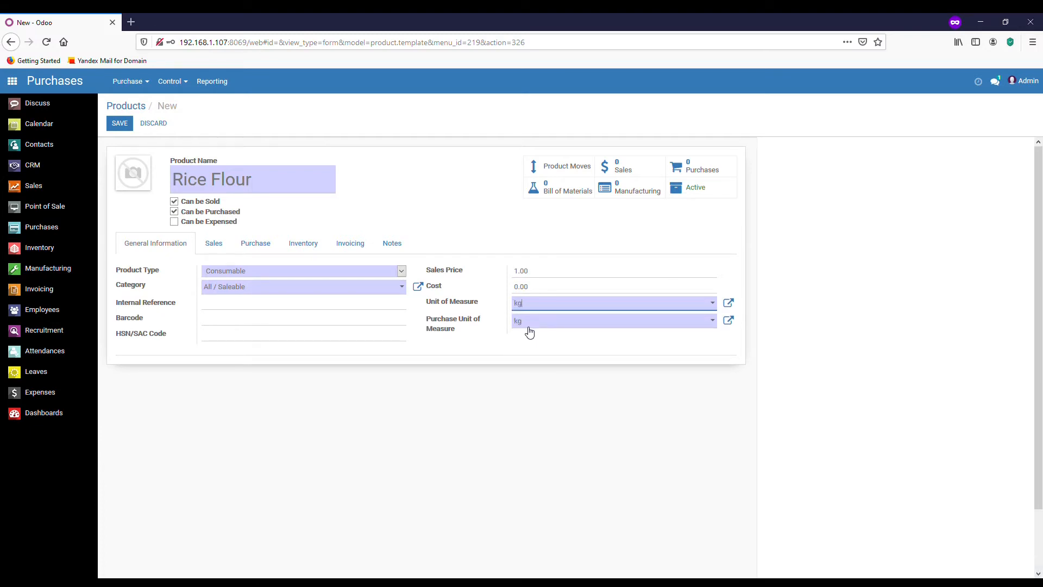
{"action": "mouse_move", "coordinate": [445, 324]}
Make Rice Flour available in Point of Sale, leaving the PoS category empty.
{"action": "left_click", "coordinate": [222, 248]}
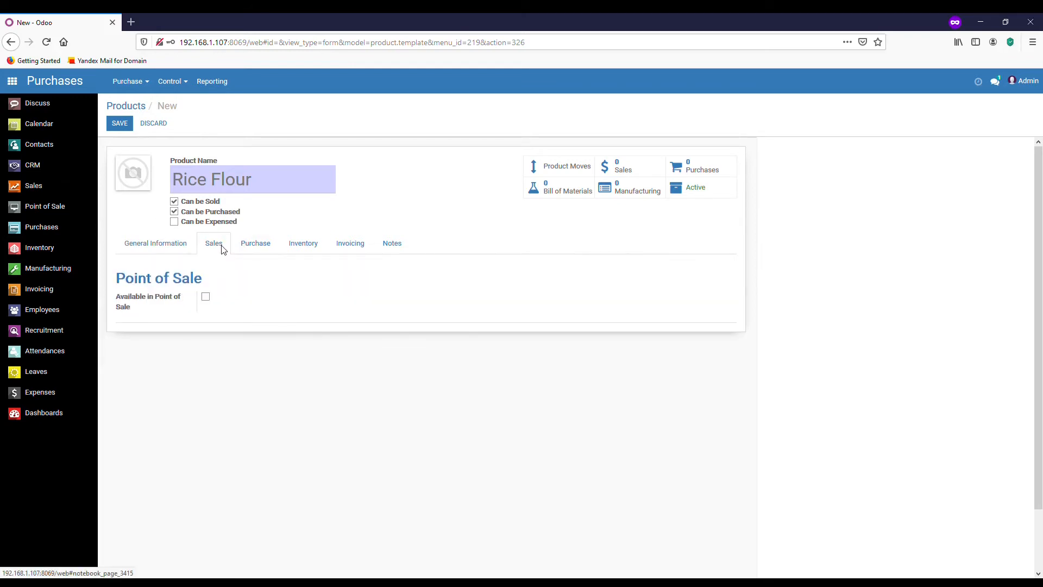
{"action": "mouse_move", "coordinate": [159, 302]}
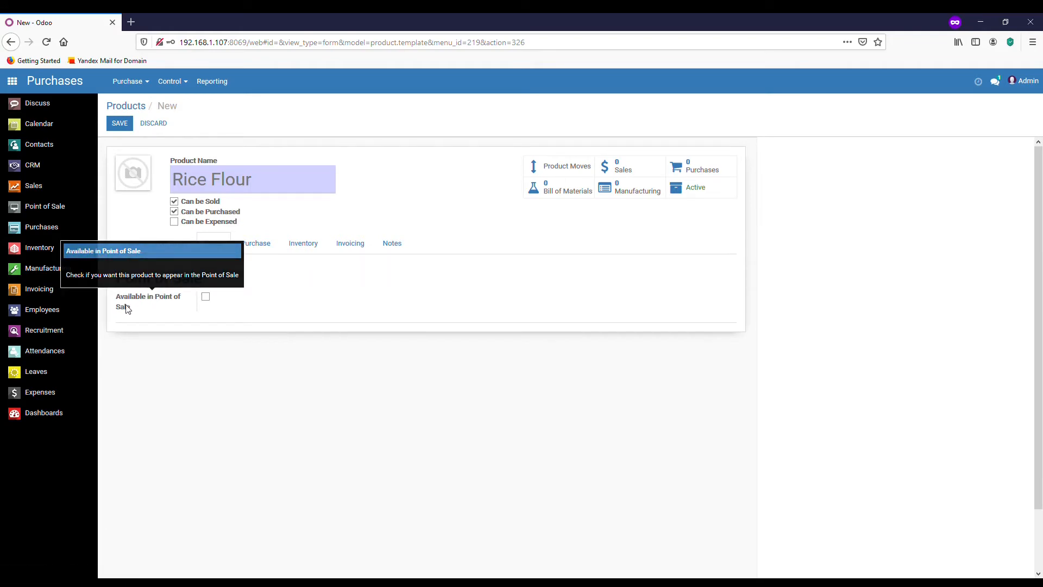
{"action": "left_click", "coordinate": [205, 297]}
{"action": "left_click", "coordinate": [240, 324]}
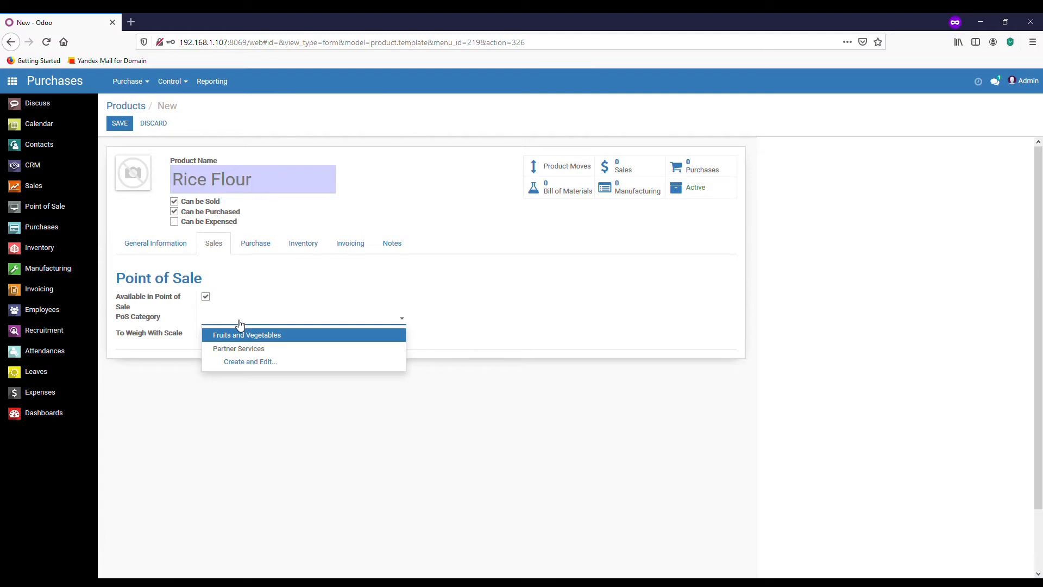
{"action": "left_click", "coordinate": [275, 314]}
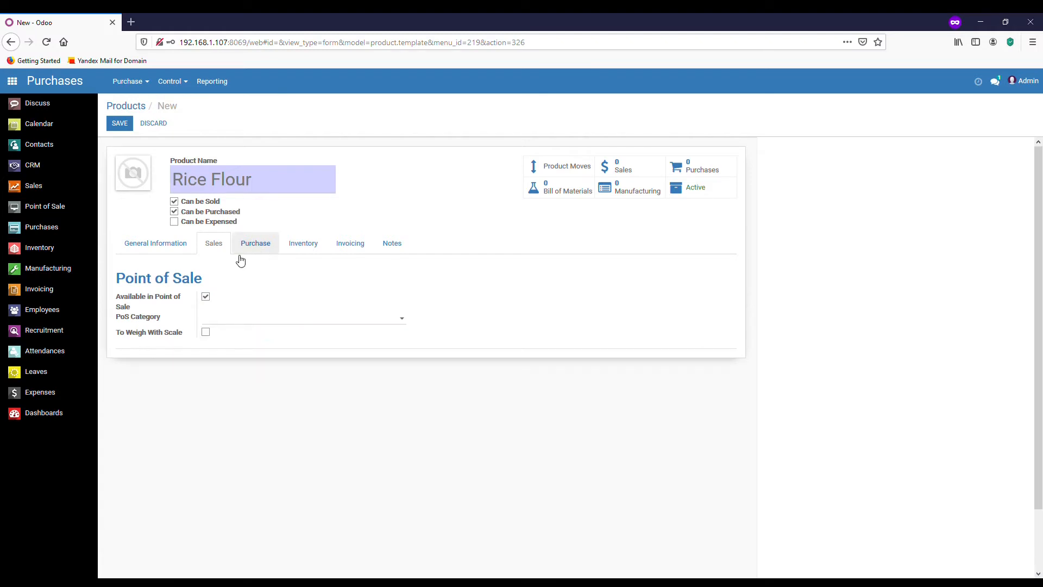
Add ASUSTeK as Rice Flour's vendor and save the vendor entry.
{"action": "left_click", "coordinate": [260, 244]}
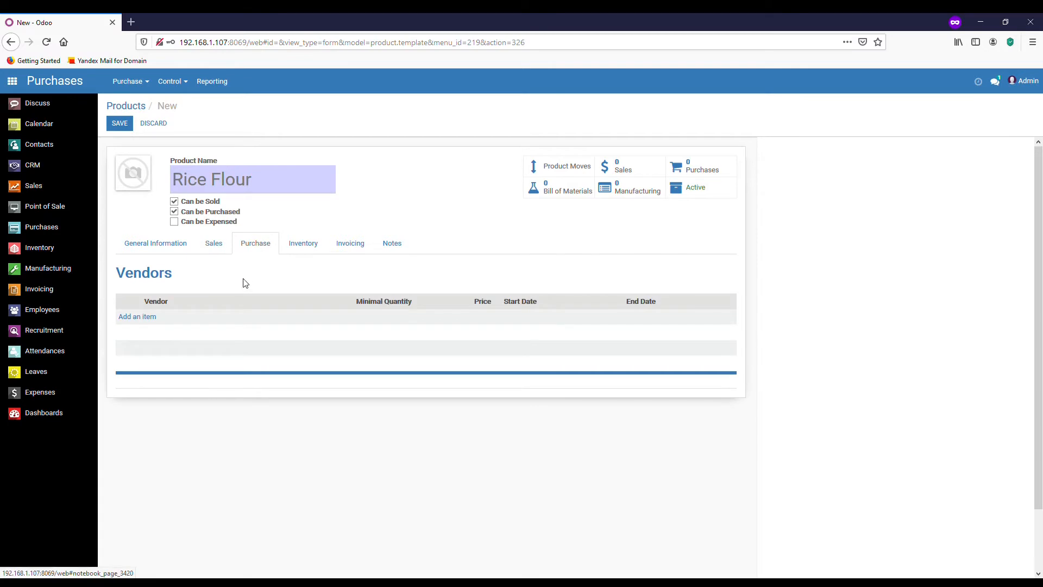
{"action": "left_click", "coordinate": [140, 316]}
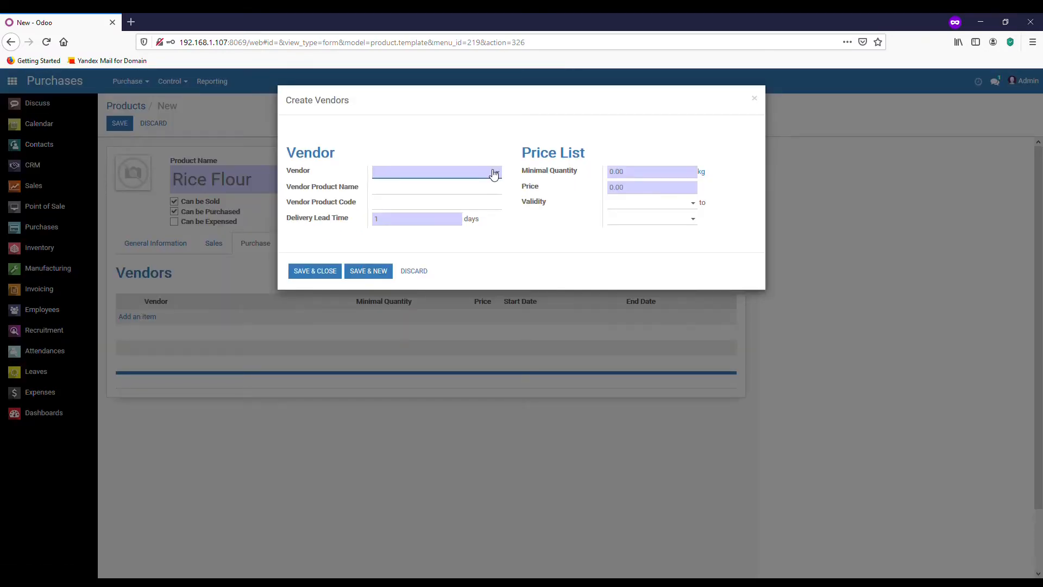
{"action": "type", "text": "asus"}
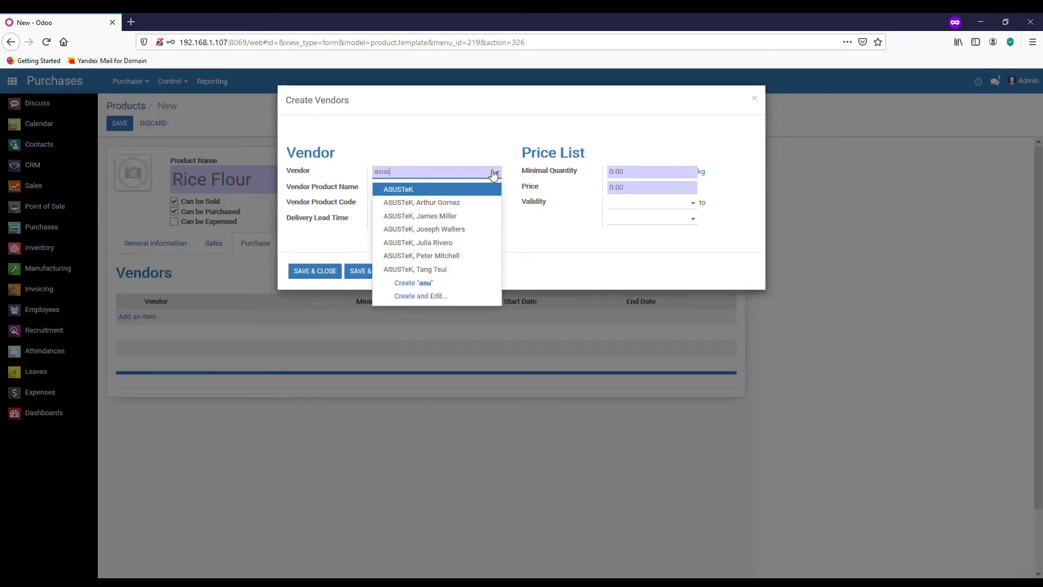
{"action": "left_click", "coordinate": [473, 191]}
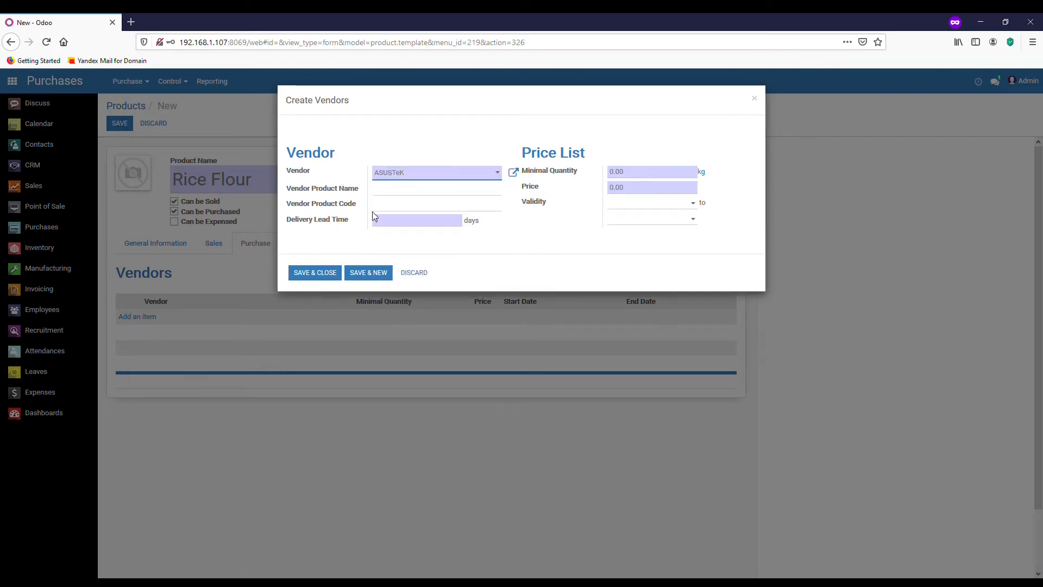
{"action": "left_click", "coordinate": [313, 274]}
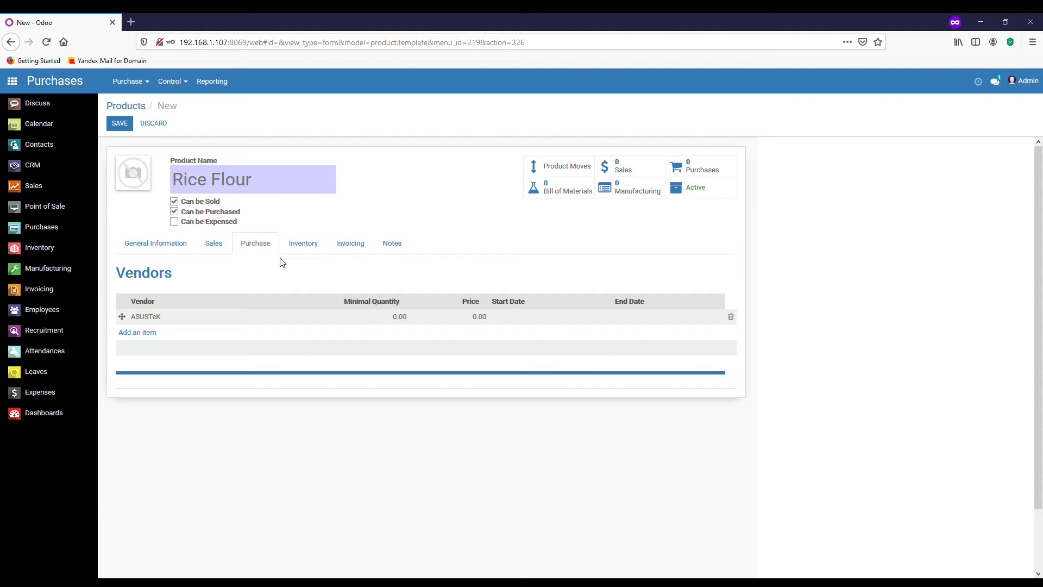
{"action": "left_click", "coordinate": [315, 250]}
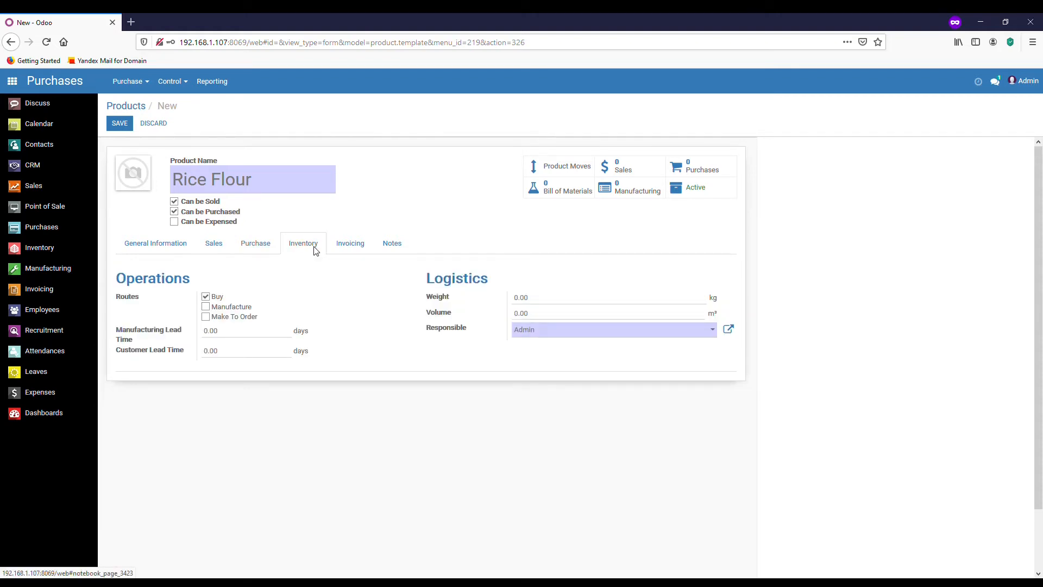
Add the Manufacture and Make To Order routes alongside Buy.
{"action": "left_click", "coordinate": [213, 309]}
{"action": "left_click", "coordinate": [210, 317]}
{"action": "left_click", "coordinate": [207, 297]}
Set manufacturing lead time to 5 days and customer lead time to 2 days.
{"action": "left_click", "coordinate": [272, 334]}
{"action": "type", "text": "5"}
{"action": "left_click", "coordinate": [223, 350]}
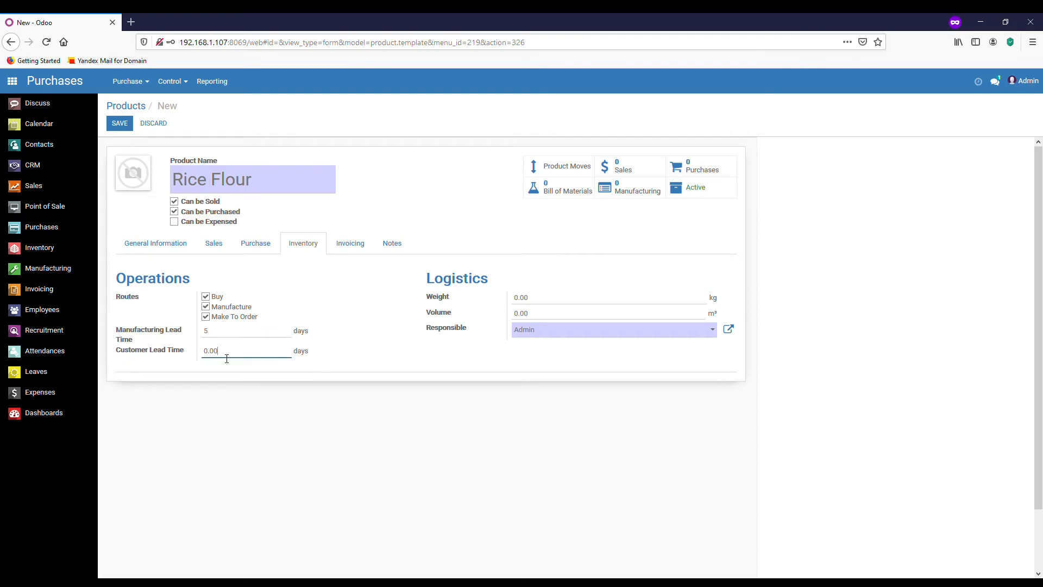
{"action": "type", "text": "2"}
{"action": "left_click", "coordinate": [567, 304]}
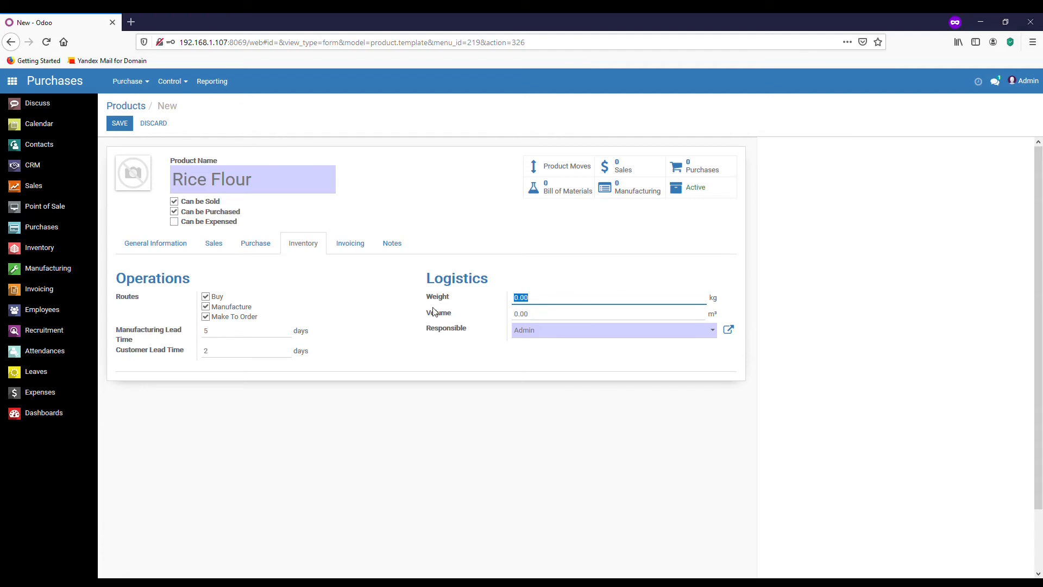
{"action": "left_click", "coordinate": [356, 250]}
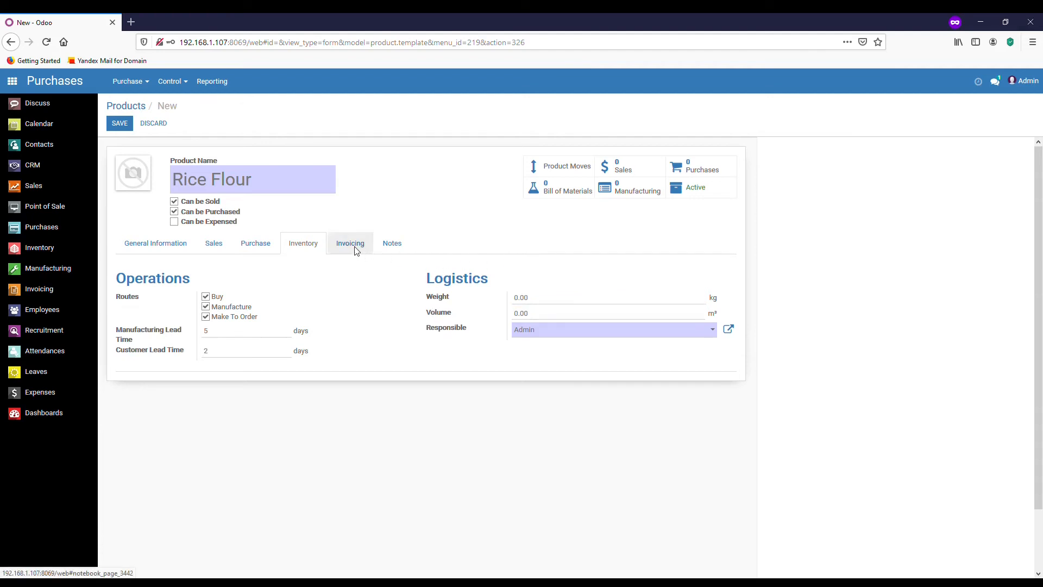
Set both Customer Taxes and Vendor Taxes to GST 5%.
{"action": "left_click", "coordinate": [340, 299]}
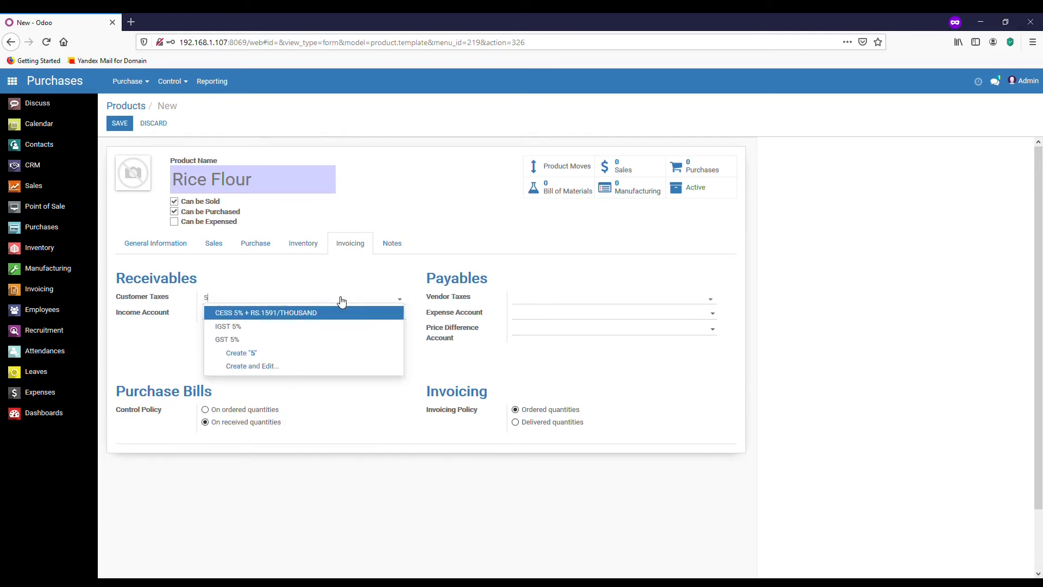
{"action": "left_click", "coordinate": [260, 341]}
{"action": "left_click", "coordinate": [574, 303]}
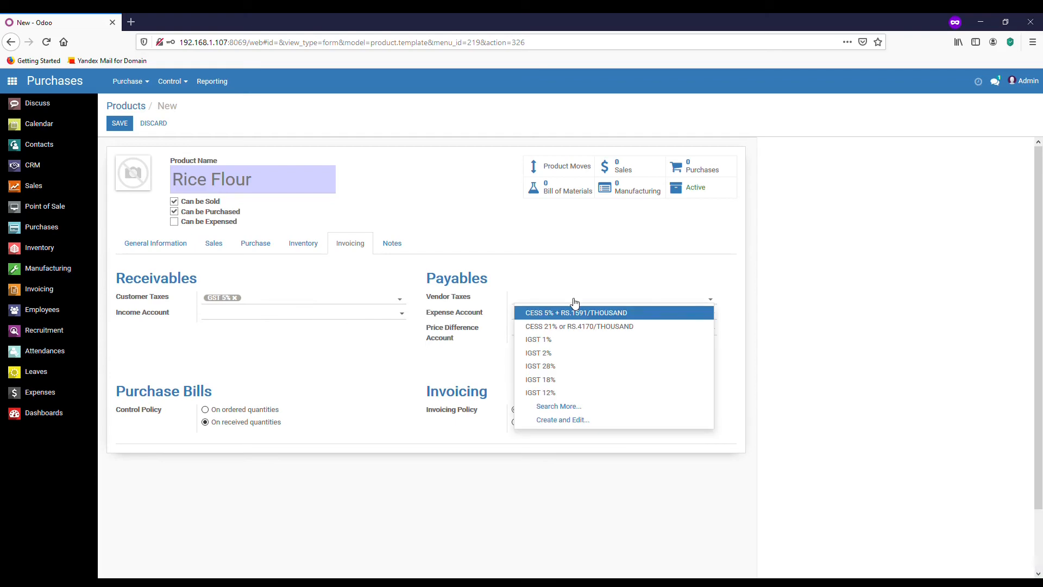
{"action": "type", "text": "5"}
{"action": "left_click", "coordinate": [544, 340]}
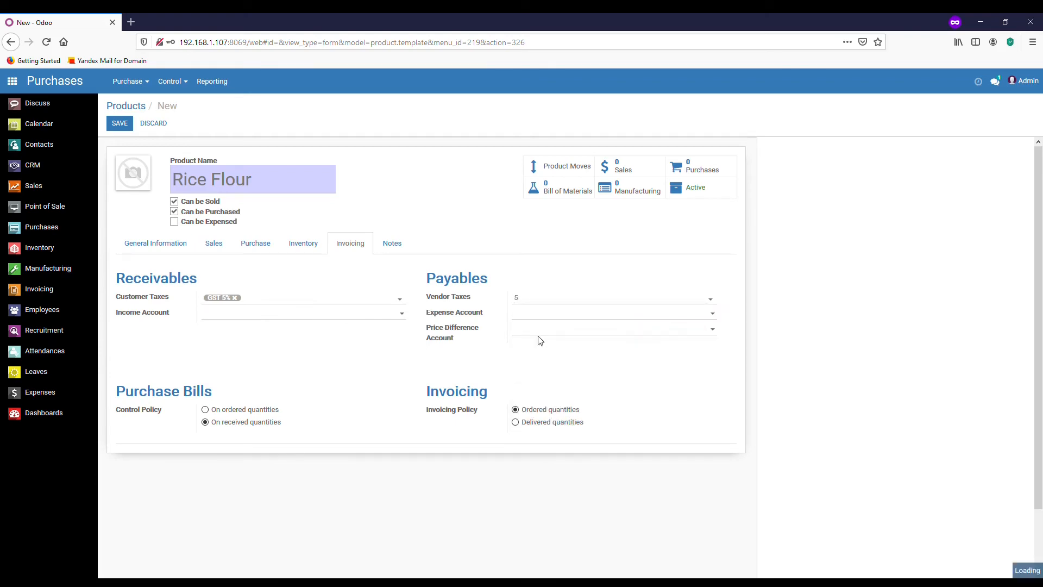
Leave the income and price difference accounts unchanged and keep bills based on received quantities.
{"action": "left_click", "coordinate": [278, 313]}
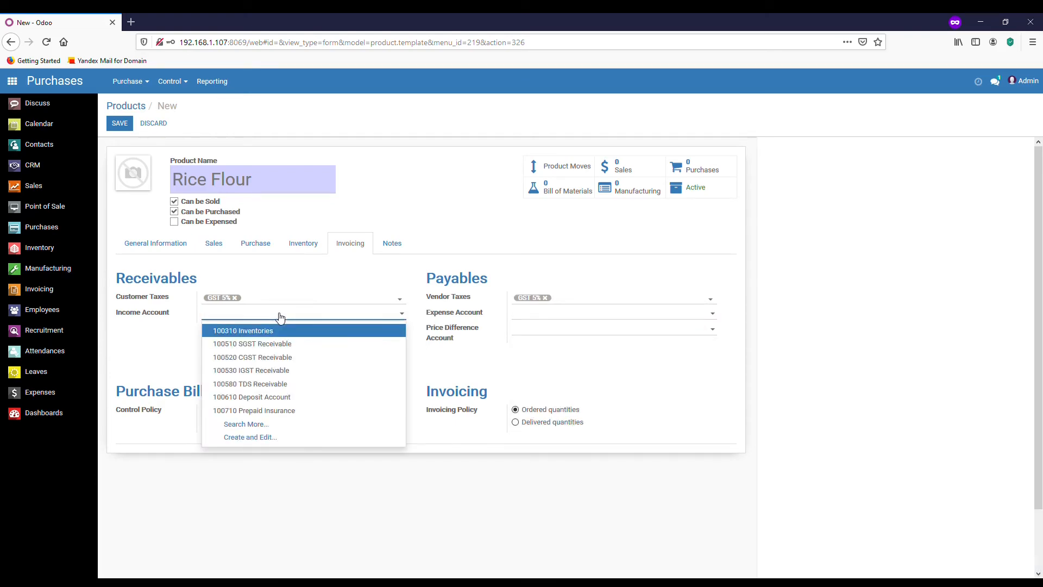
{"action": "left_click", "coordinate": [302, 299]}
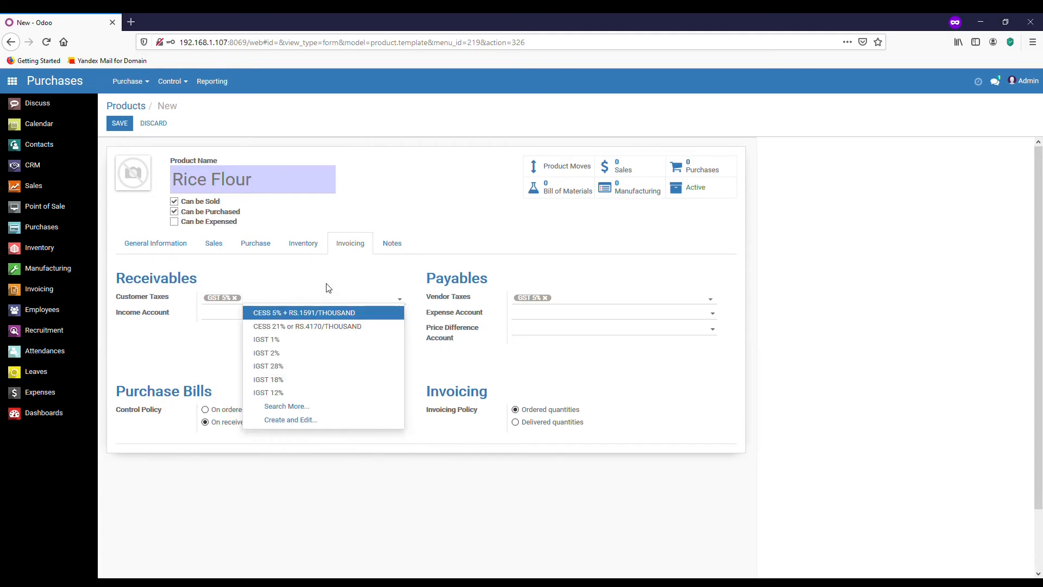
{"action": "left_click", "coordinate": [629, 291]}
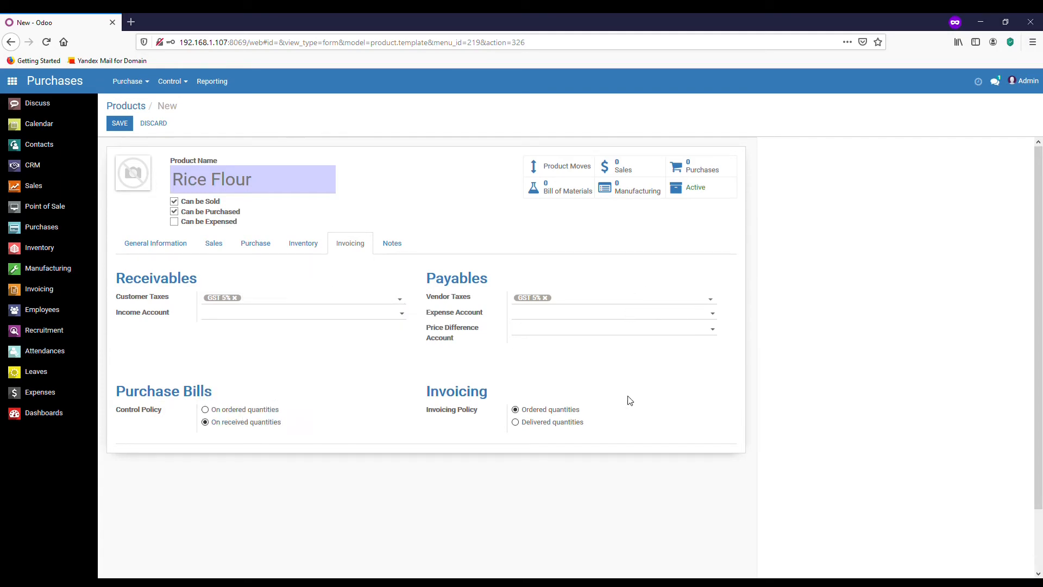
{"action": "left_click", "coordinate": [570, 332]}
{"action": "left_click", "coordinate": [455, 372]}
{"action": "left_click", "coordinate": [206, 423]}
On Rice Flour's Notes tab, click into the internal, customer and vendor description fields.
{"action": "left_click", "coordinate": [393, 244]}
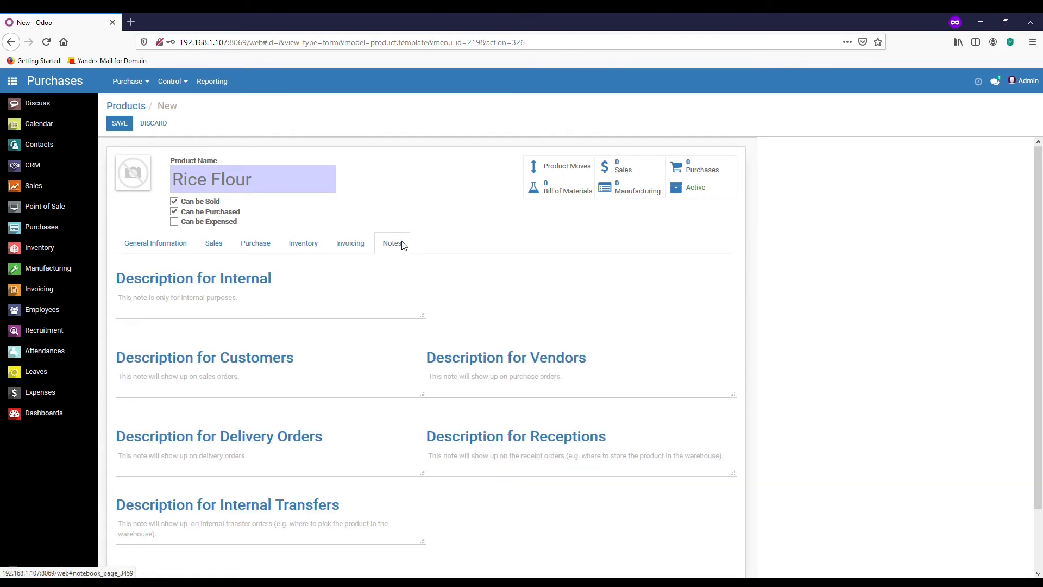
{"action": "scroll", "coordinate": [404, 246], "scroll_direction": "down", "scroll_amount": 2}
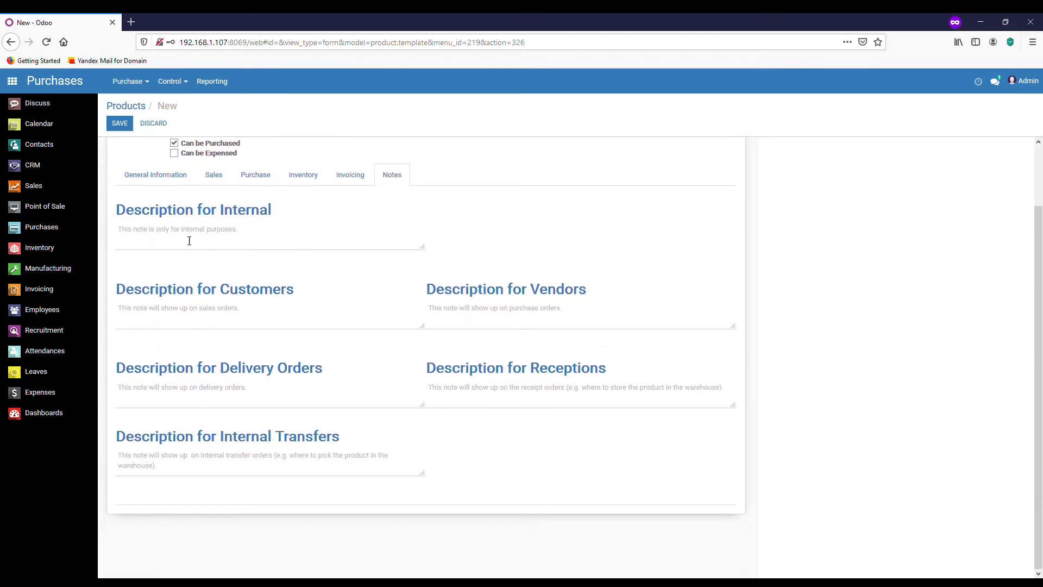
{"action": "left_click", "coordinate": [173, 245]}
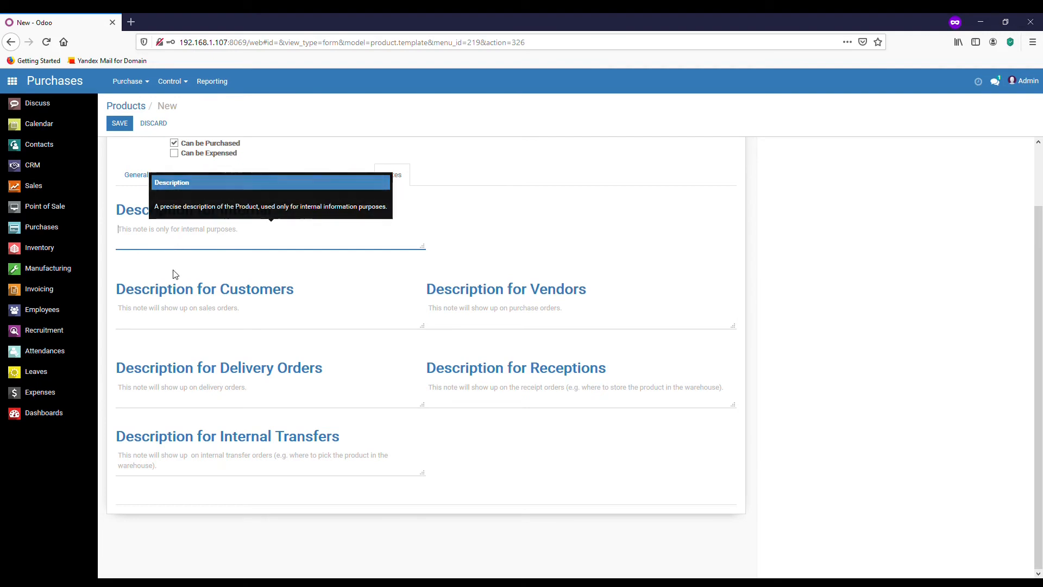
{"action": "left_click", "coordinate": [169, 316]}
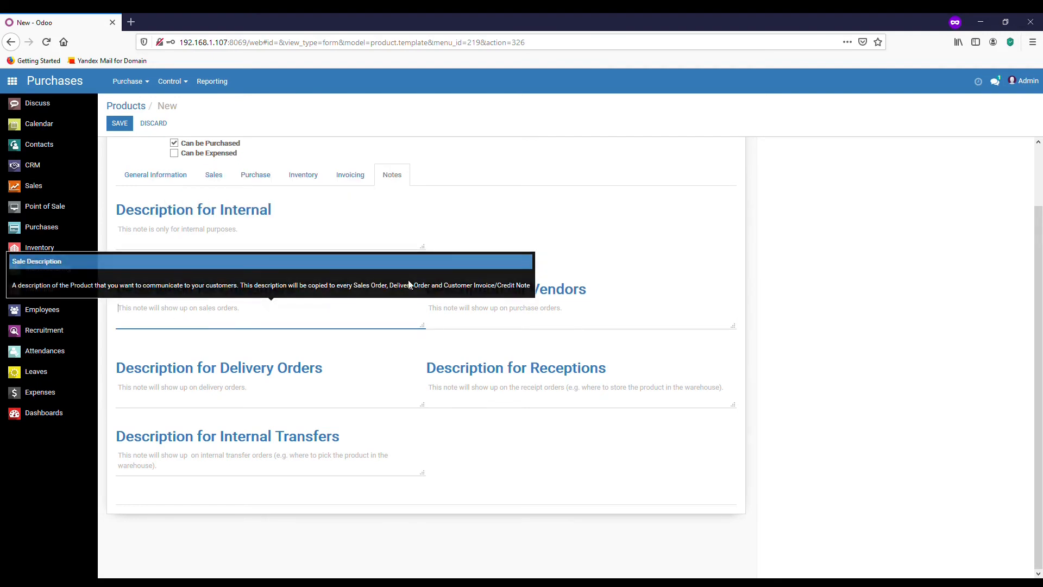
{"action": "left_click", "coordinate": [567, 319]}
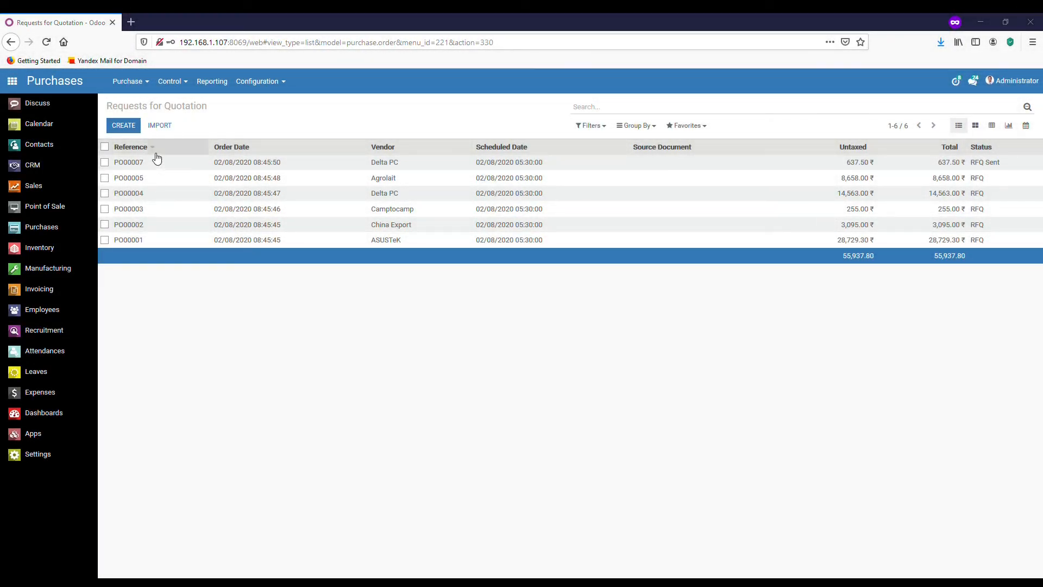
Discard a first blank RFQ, return to Requests for Quotation and create a fresh one.
{"action": "left_click", "coordinate": [139, 88]}
{"action": "left_click", "coordinate": [133, 104]}
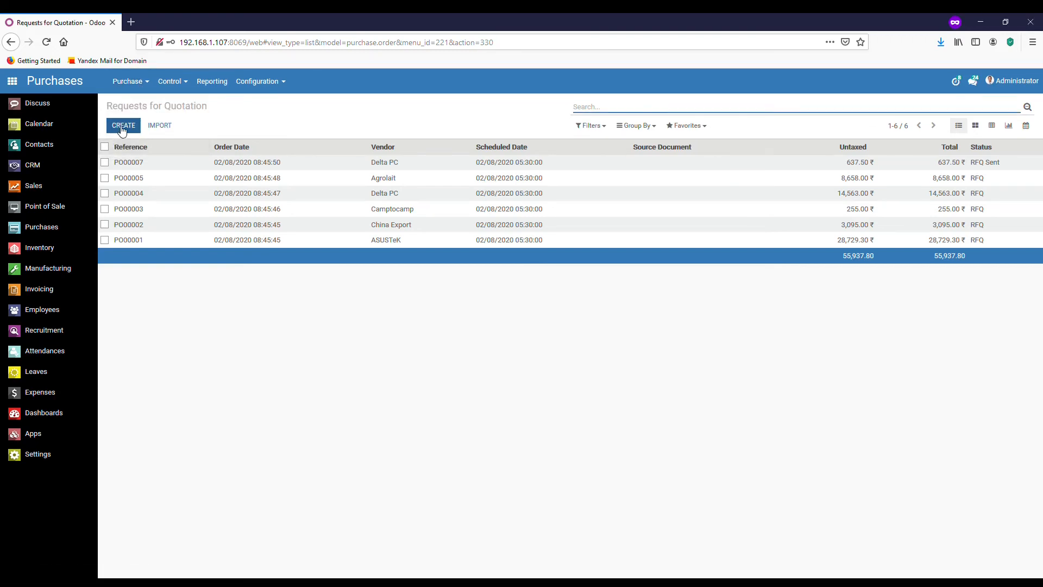
{"action": "left_click", "coordinate": [123, 126]}
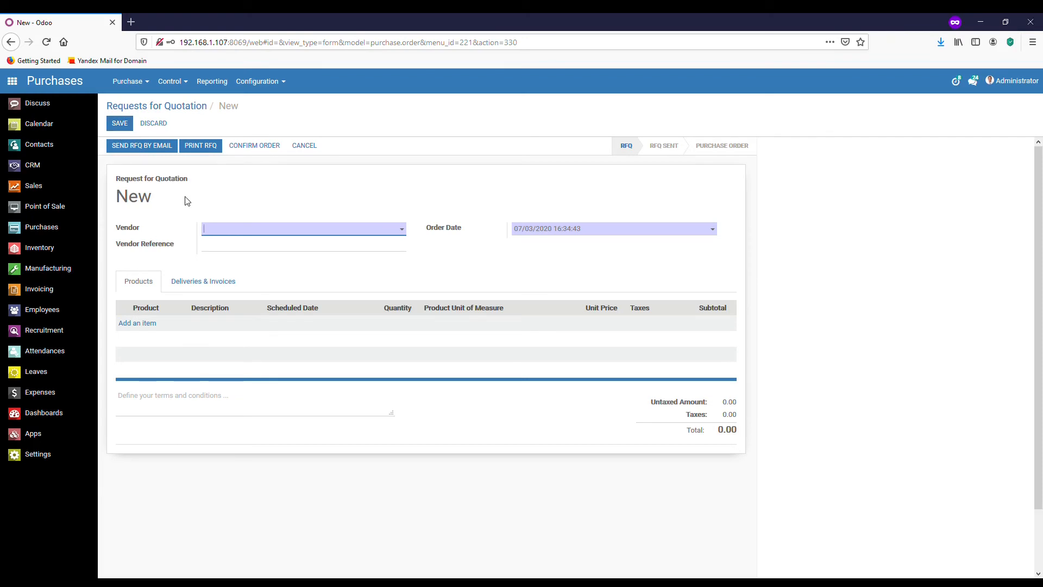
{"action": "left_click", "coordinate": [131, 81]}
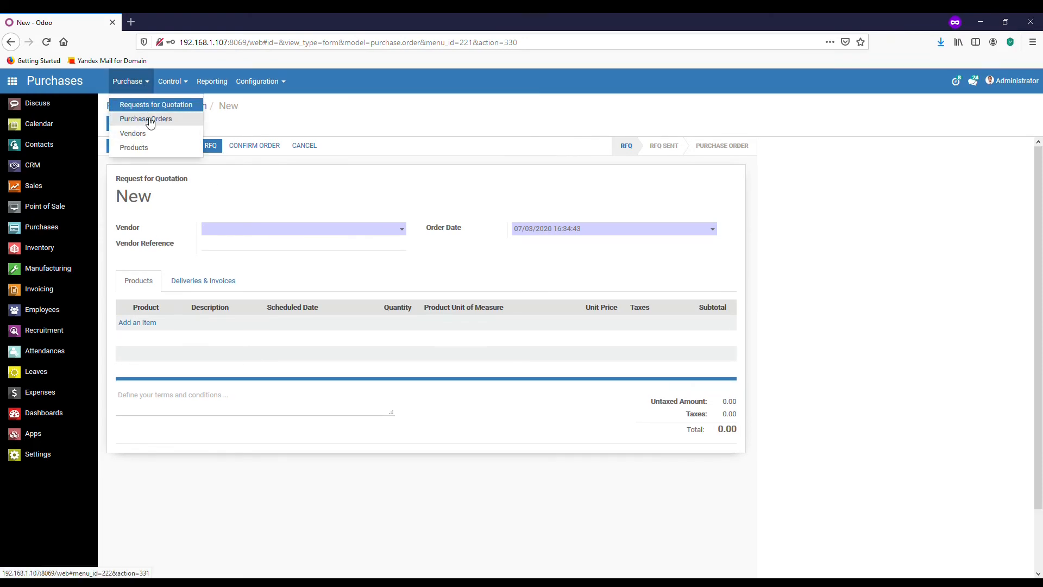
{"action": "left_click", "coordinate": [155, 123]}
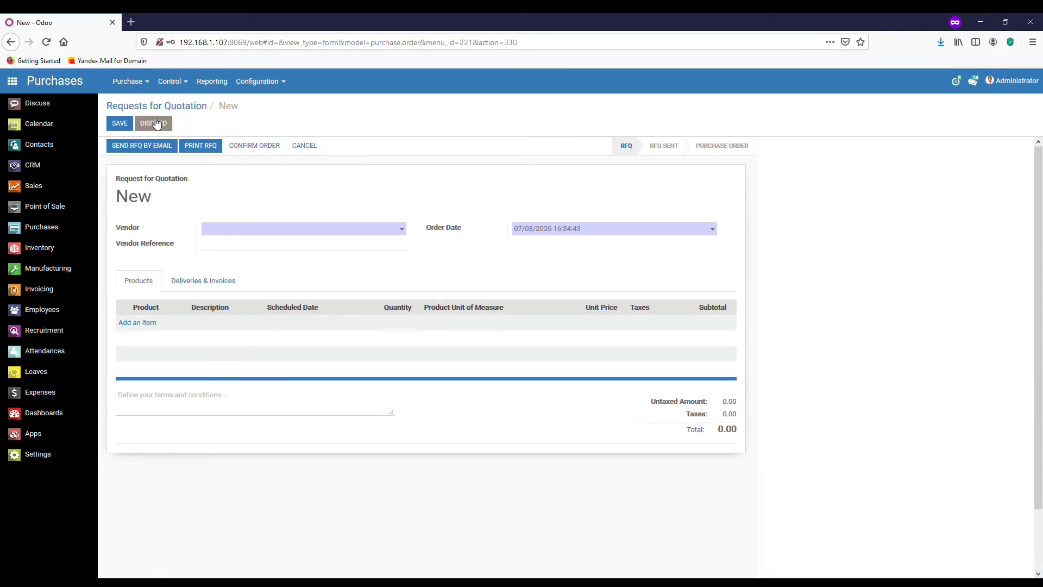
{"action": "left_click", "coordinate": [142, 83]}
{"action": "left_click", "coordinate": [152, 107]}
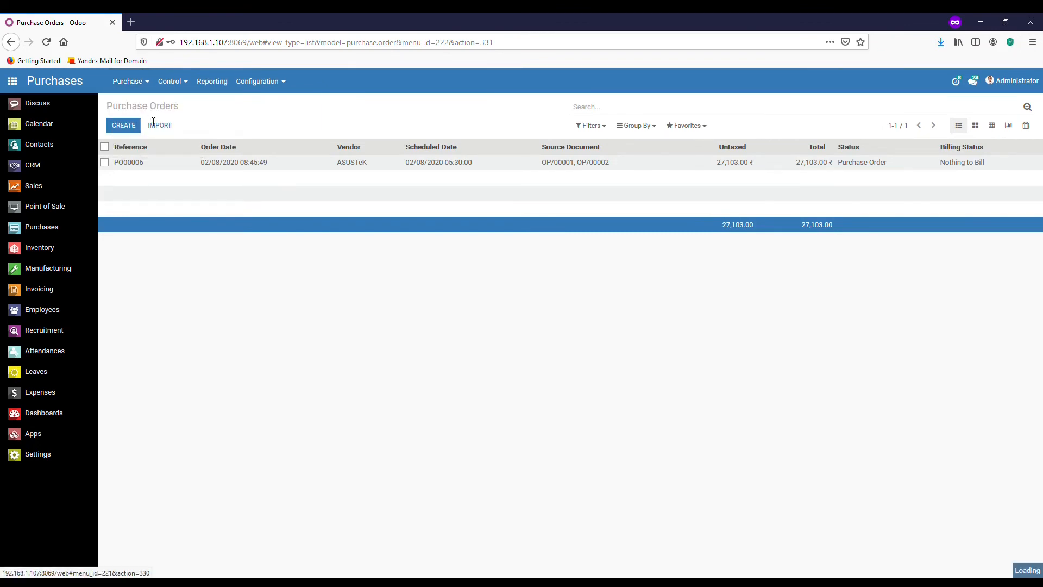
{"action": "left_click", "coordinate": [125, 125]}
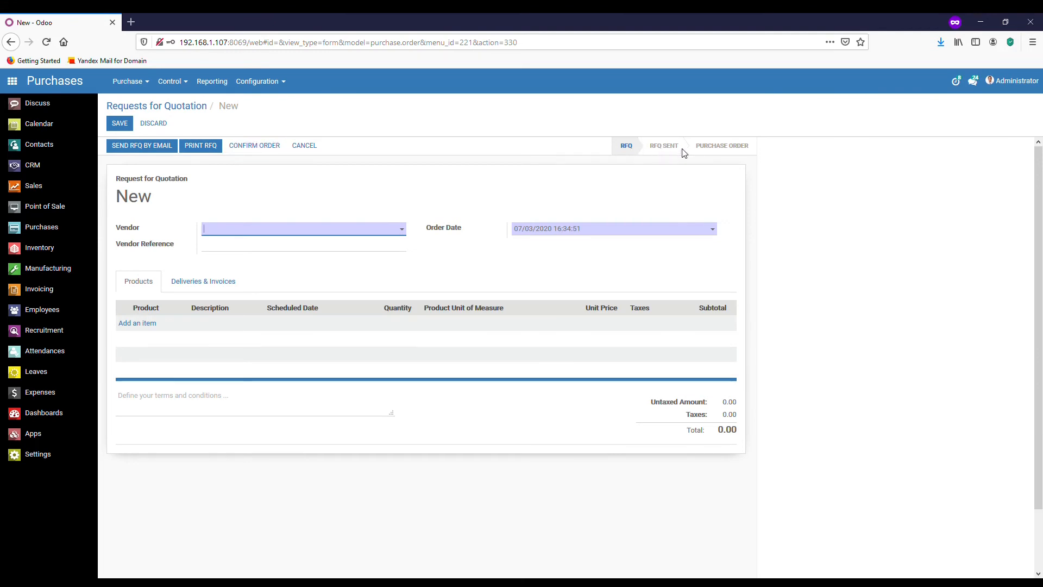
Set the vendor to ASUSTeK and add a Rice Flour line for 1,000 kg.
{"action": "left_click", "coordinate": [226, 233]}
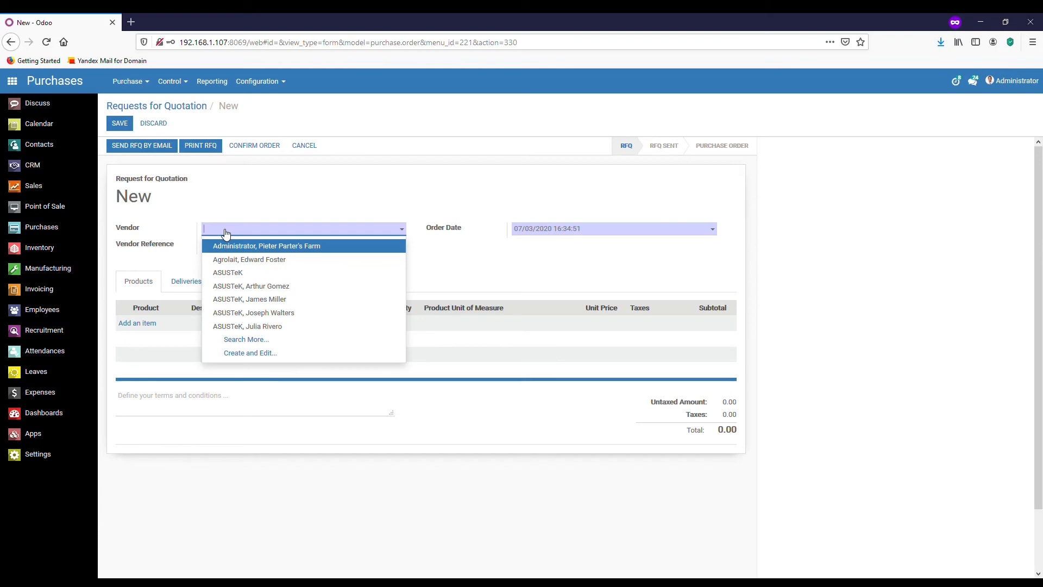
{"action": "type", "text": "asus"}
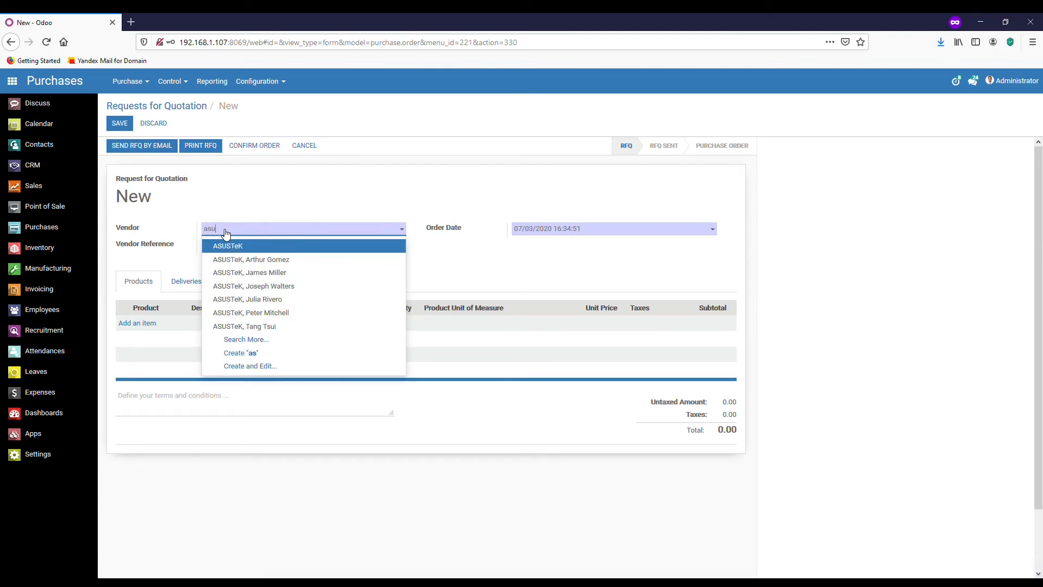
{"action": "left_click", "coordinate": [257, 247]}
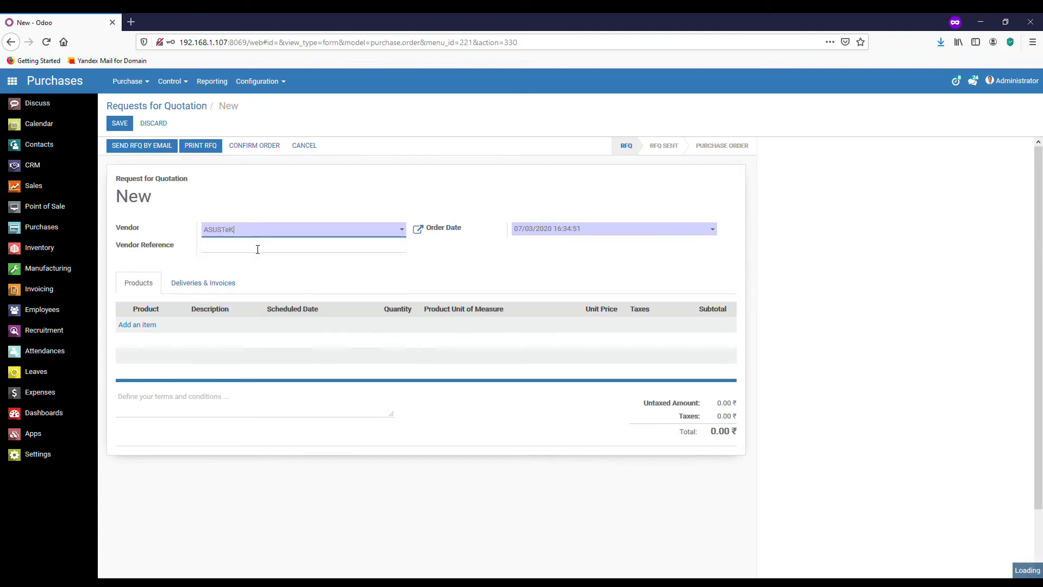
{"action": "left_click", "coordinate": [156, 326]}
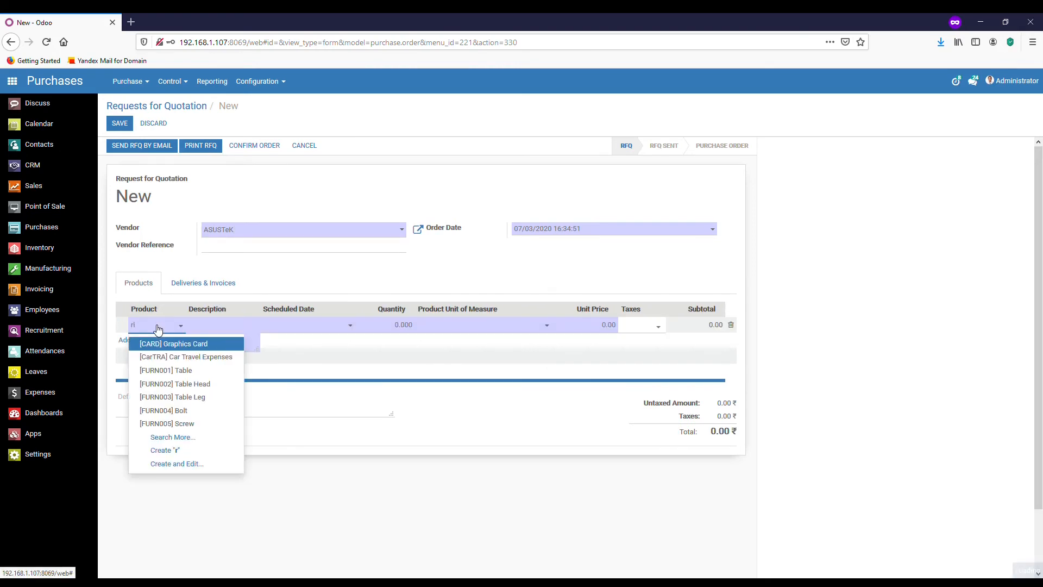
{"action": "type", "text": "ice"}
{"action": "left_click", "coordinate": [181, 346]}
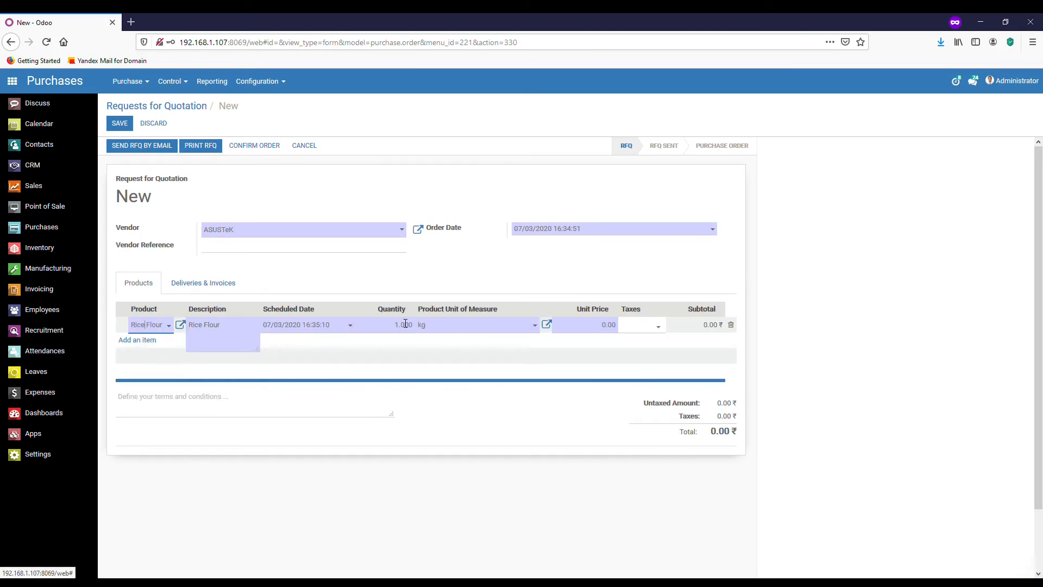
{"action": "left_click", "coordinate": [403, 325]}
{"action": "type", "text": "1"}
{"action": "left_click", "coordinate": [145, 341]}
Add a Wheat Flour line for 500 kg and save the RFQ.
{"action": "left_click", "coordinate": [146, 342]}
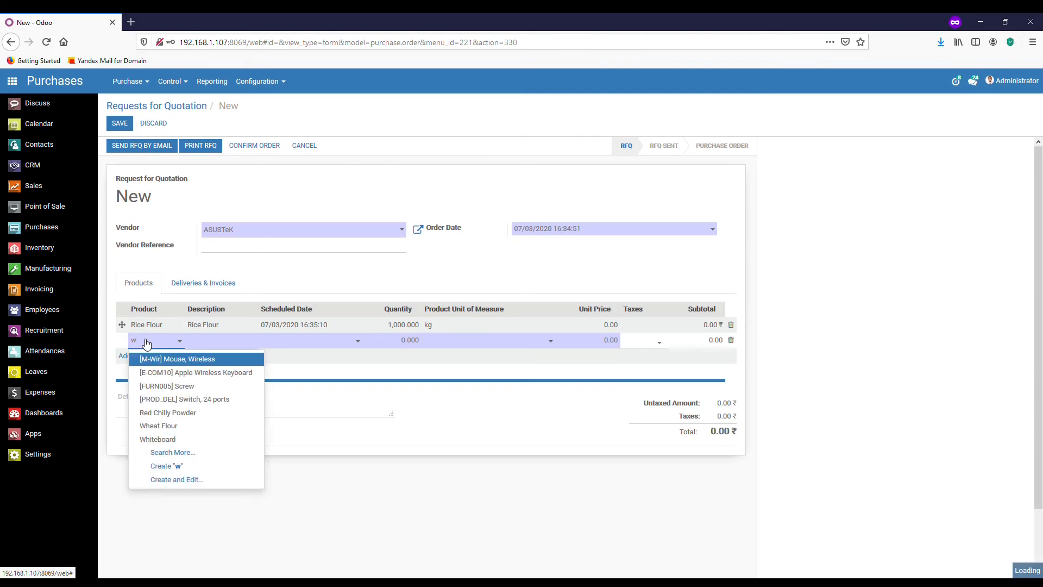
{"action": "type", "text": "whe"}
{"action": "left_click", "coordinate": [162, 359]}
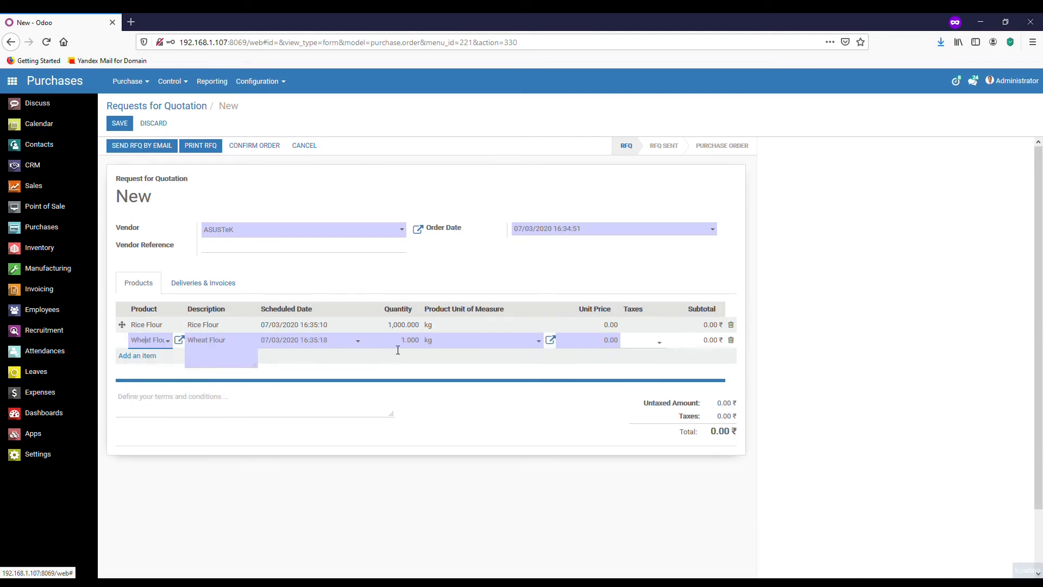
{"action": "left_click", "coordinate": [399, 346]}
{"action": "type", "text": "500"}
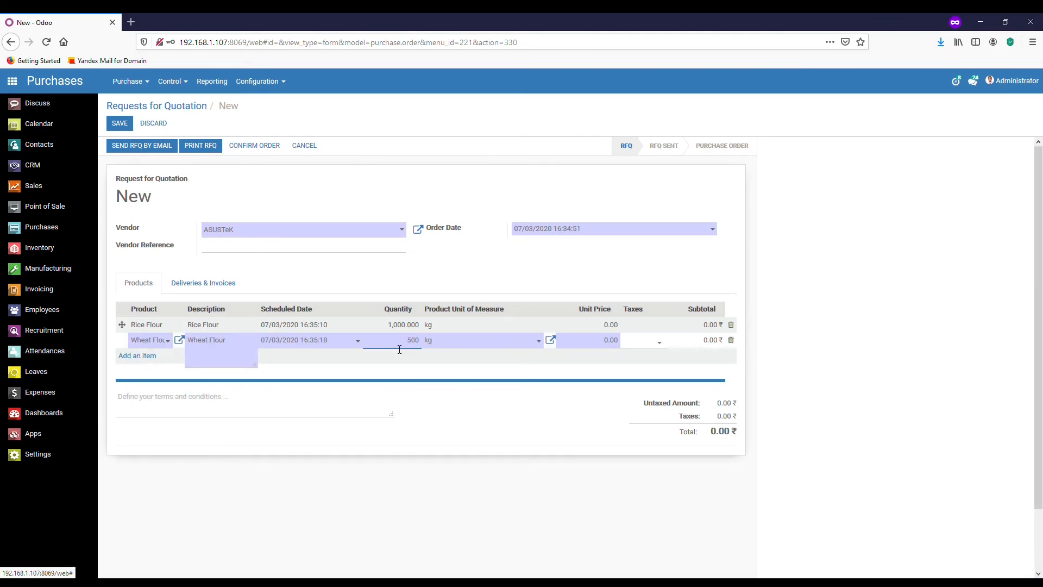
{"action": "left_click", "coordinate": [135, 146]}
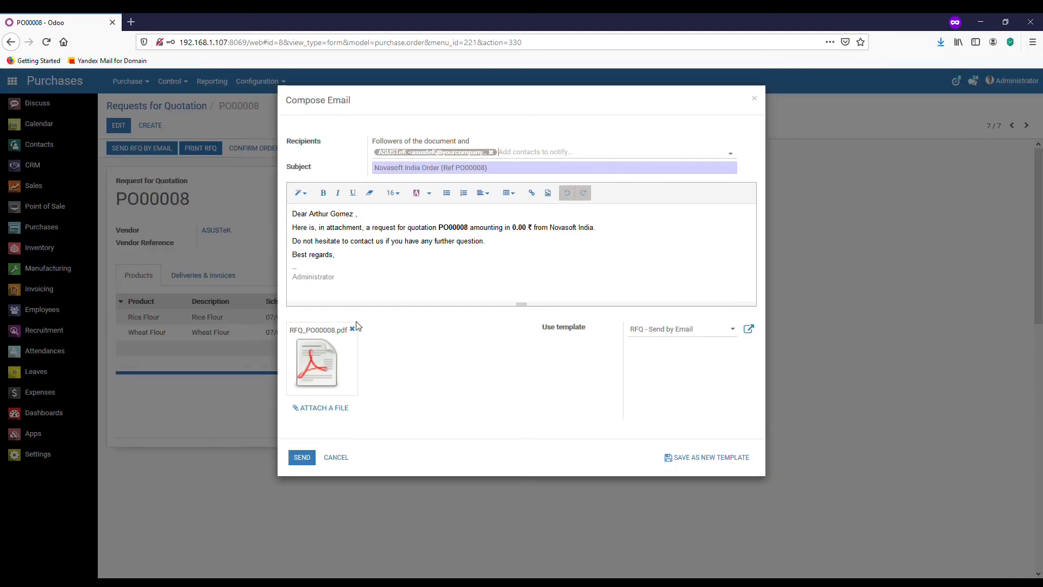
Email the PO00008 quotation request with its PDF to ASUSTeK, marking it RFQ Sent.
{"action": "left_click", "coordinate": [362, 241]}
{"action": "left_click", "coordinate": [304, 458]}
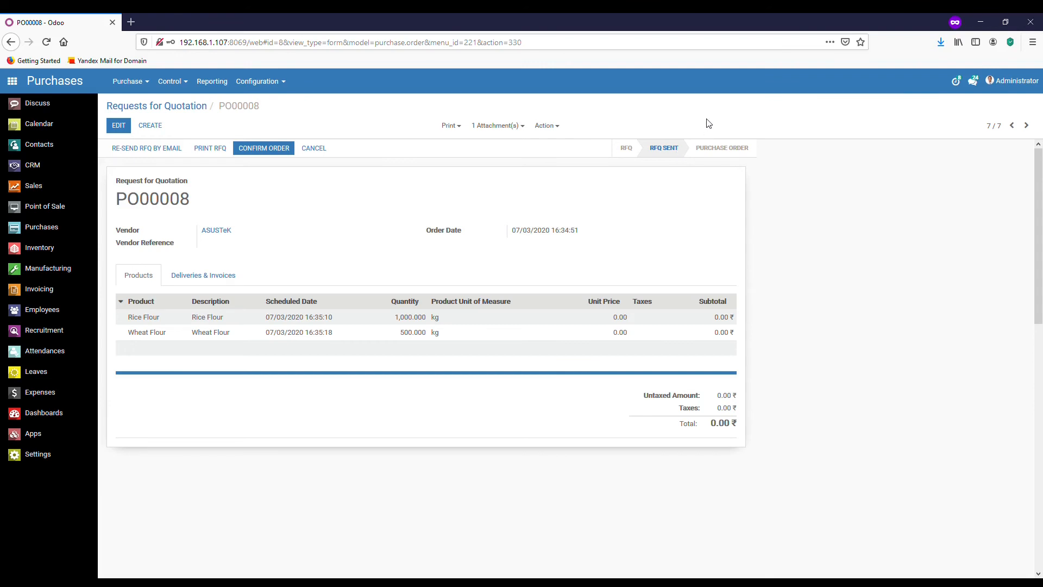
Price Rice Flour at 50 and Wheat Flour at 60, then confirm PO00008 as a purchase order.
{"action": "left_click", "coordinate": [118, 125]}
{"action": "left_click", "coordinate": [611, 328]}
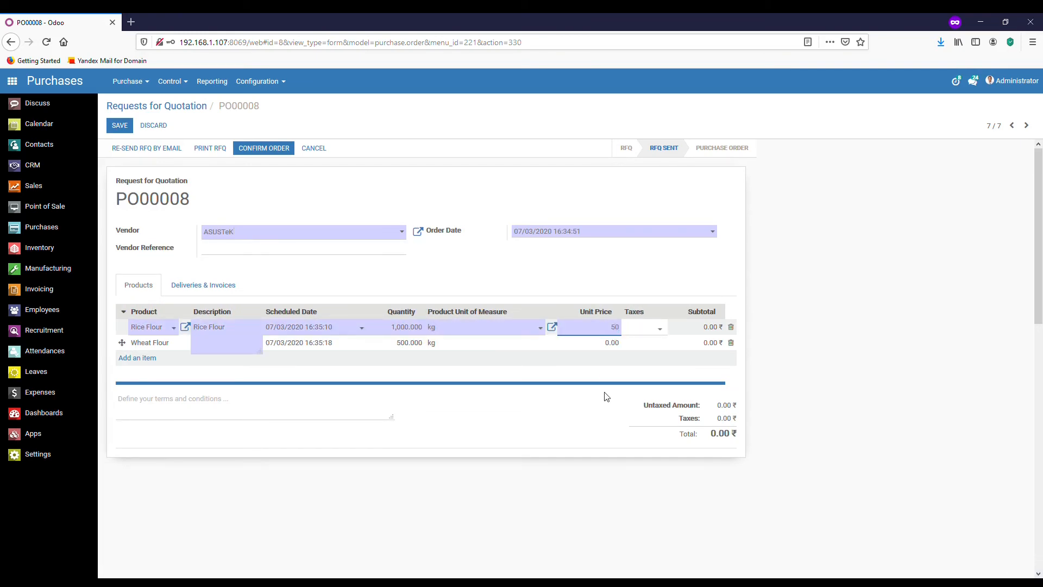
{"action": "left_click", "coordinate": [609, 344]}
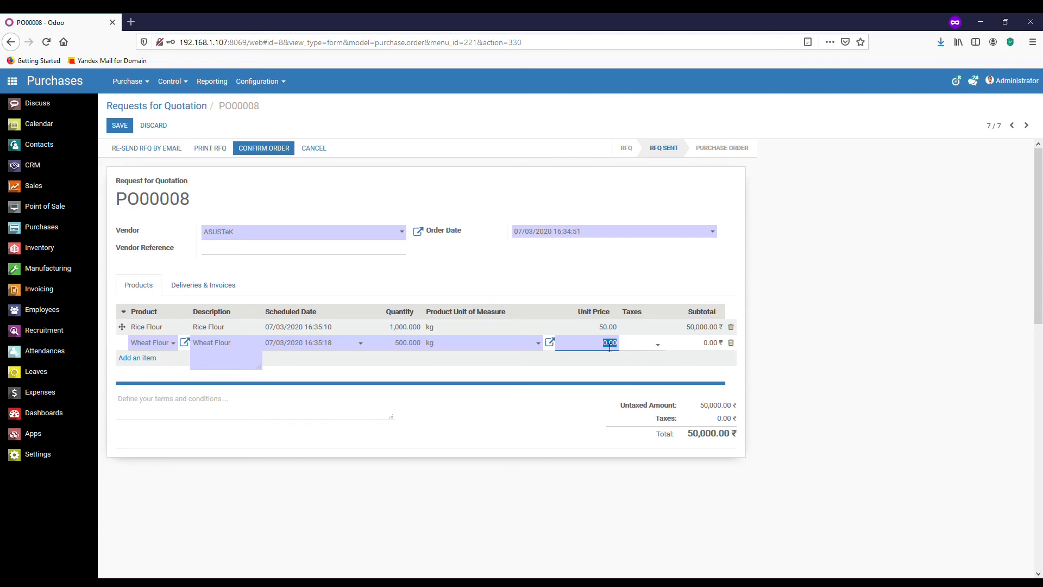
{"action": "type", "text": "60"}
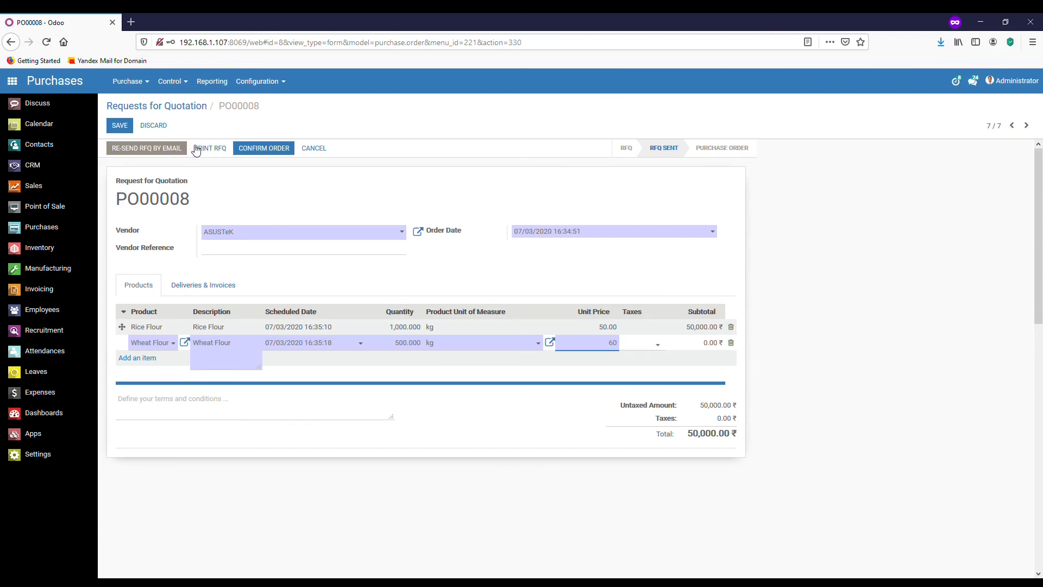
{"action": "left_click", "coordinate": [264, 149]}
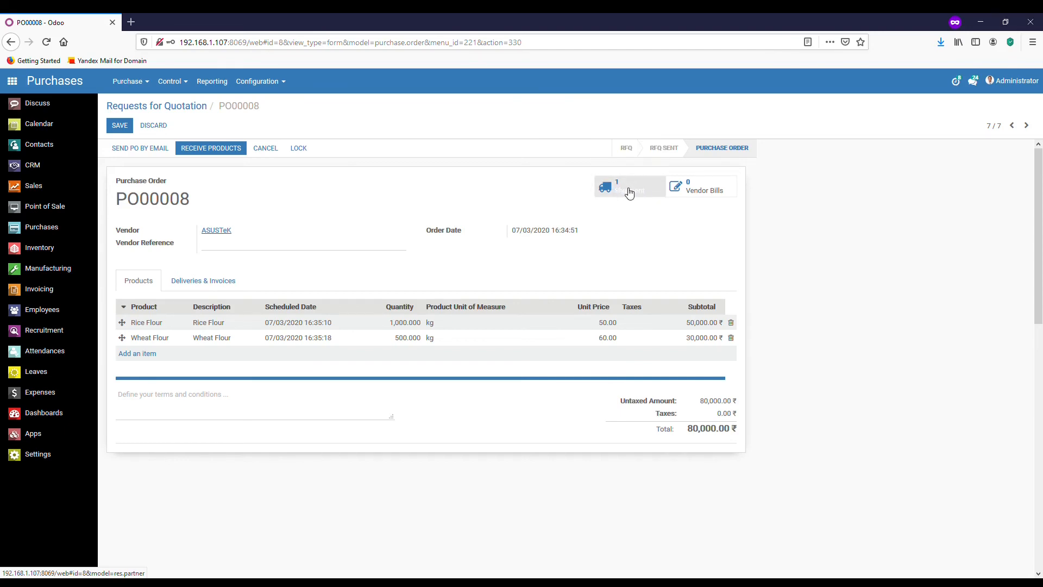
In Inventory's pending receipts, open WH/IN/00007 from PO00008 for editing.
{"action": "left_click", "coordinate": [53, 250]}
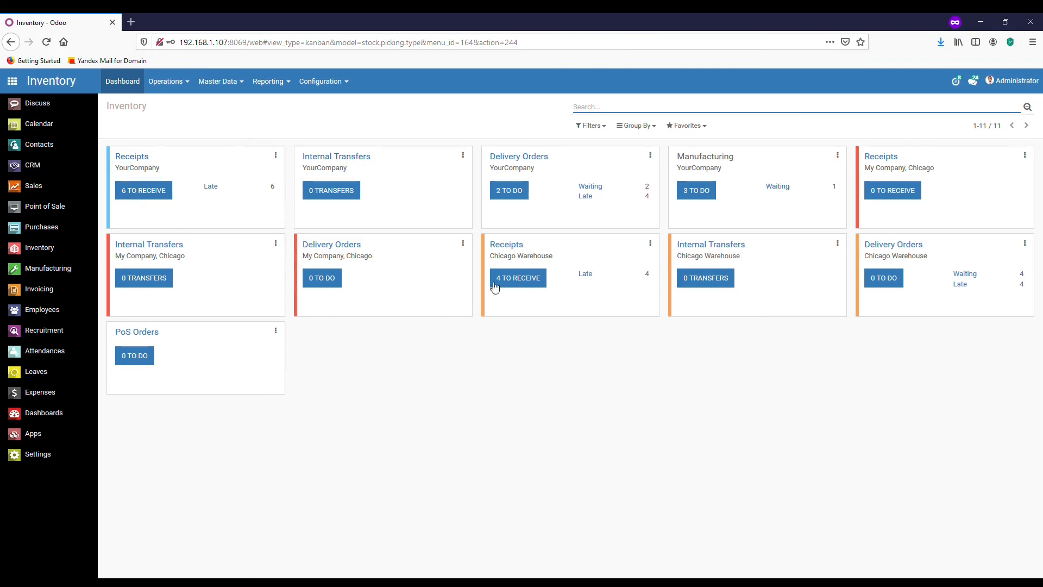
{"action": "left_click", "coordinate": [148, 195]}
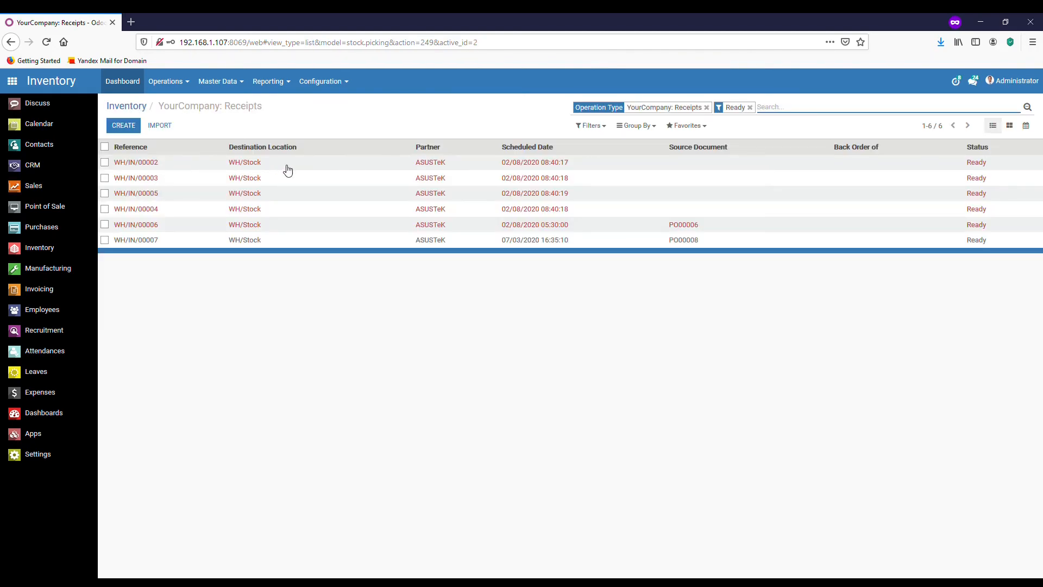
{"action": "left_click", "coordinate": [532, 162]}
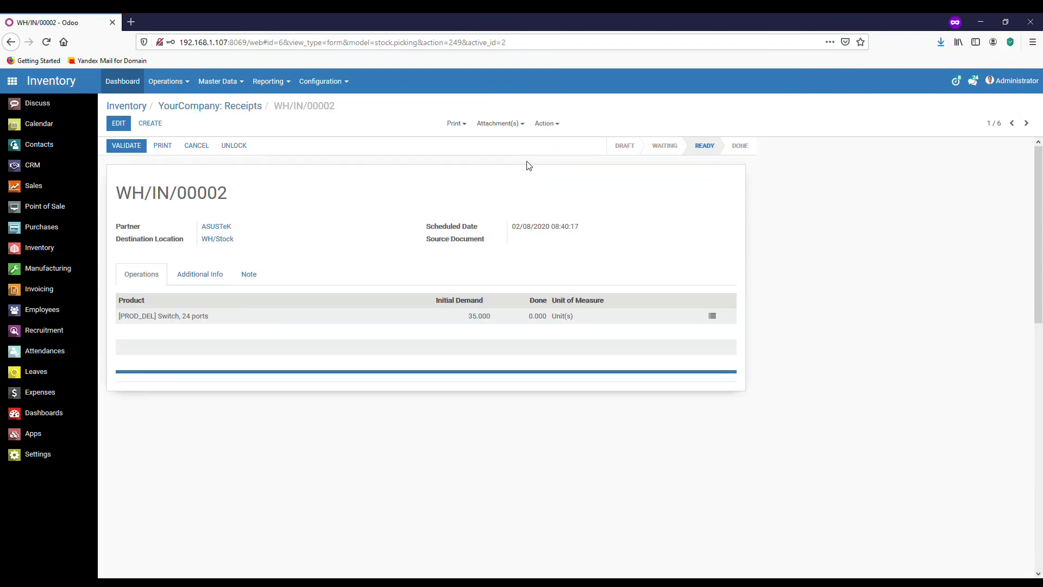
{"action": "left_click", "coordinate": [211, 107]}
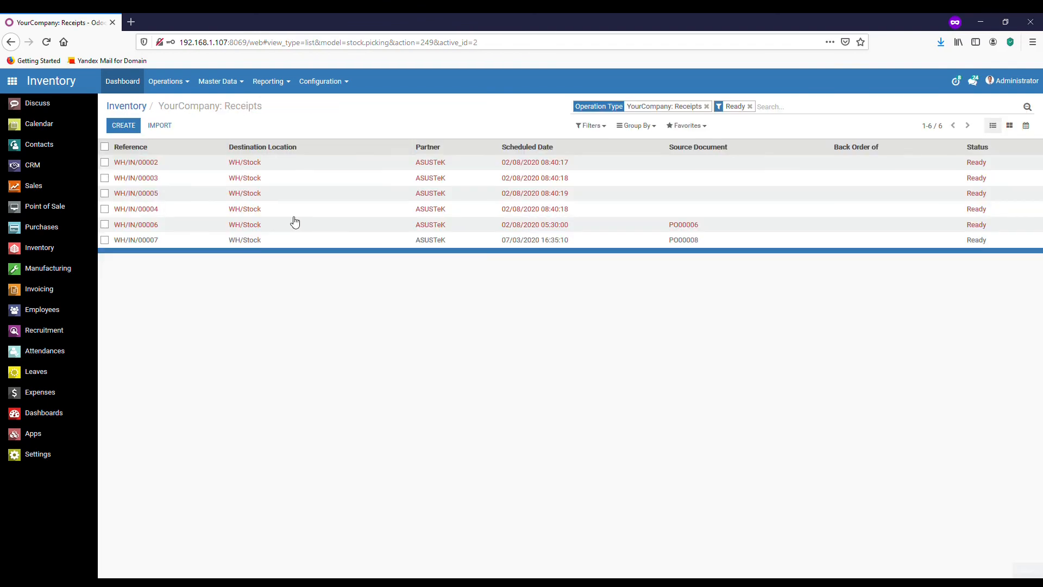
{"action": "left_click", "coordinate": [296, 245]}
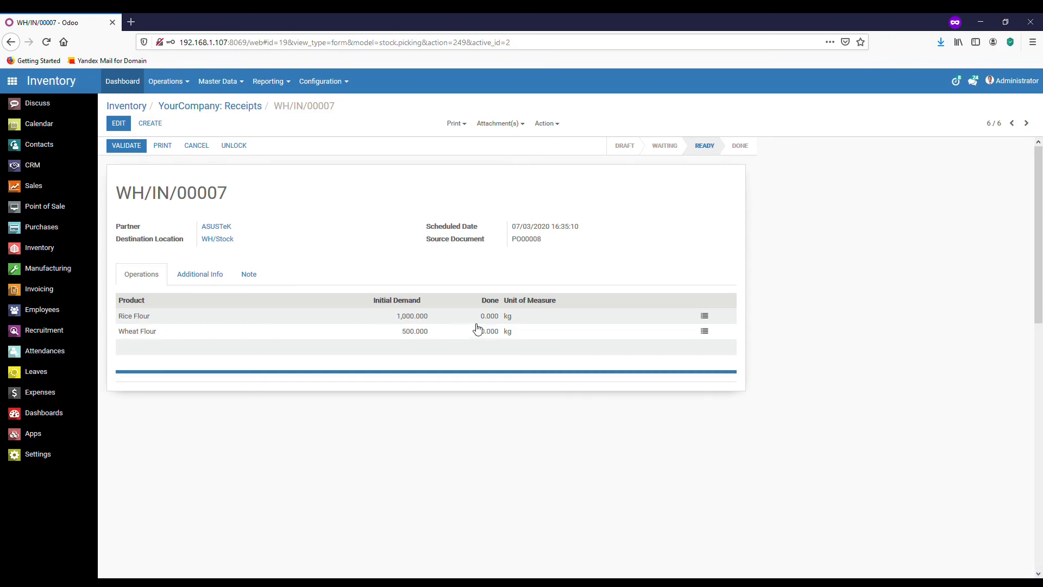
{"action": "left_click", "coordinate": [118, 124]}
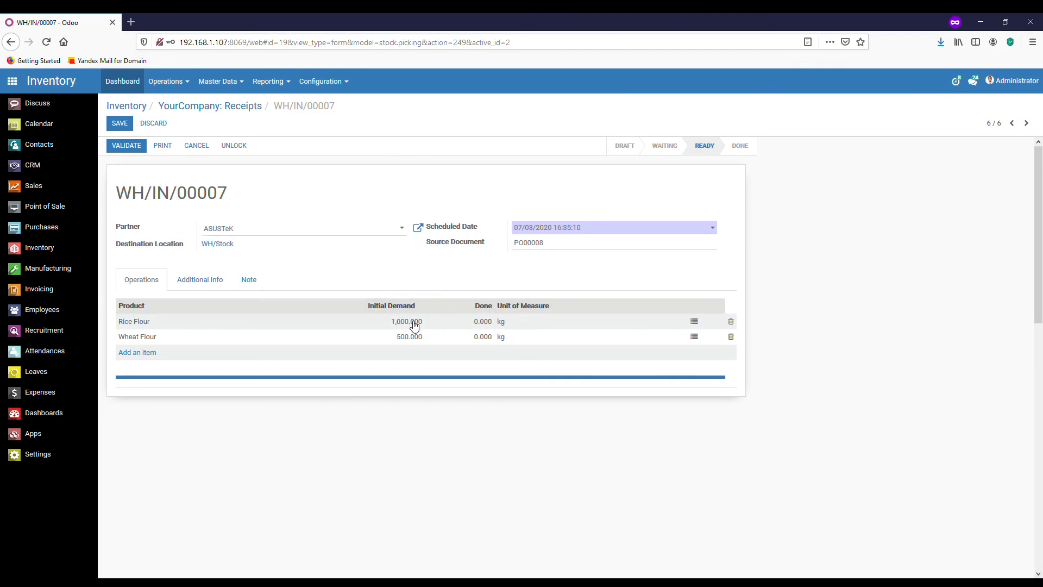
Validate WH/IN/00007, receiving 1,000 kg Rice Flour and 500 kg Wheat Flour, then go to Invoicing.
{"action": "left_click", "coordinate": [129, 146]}
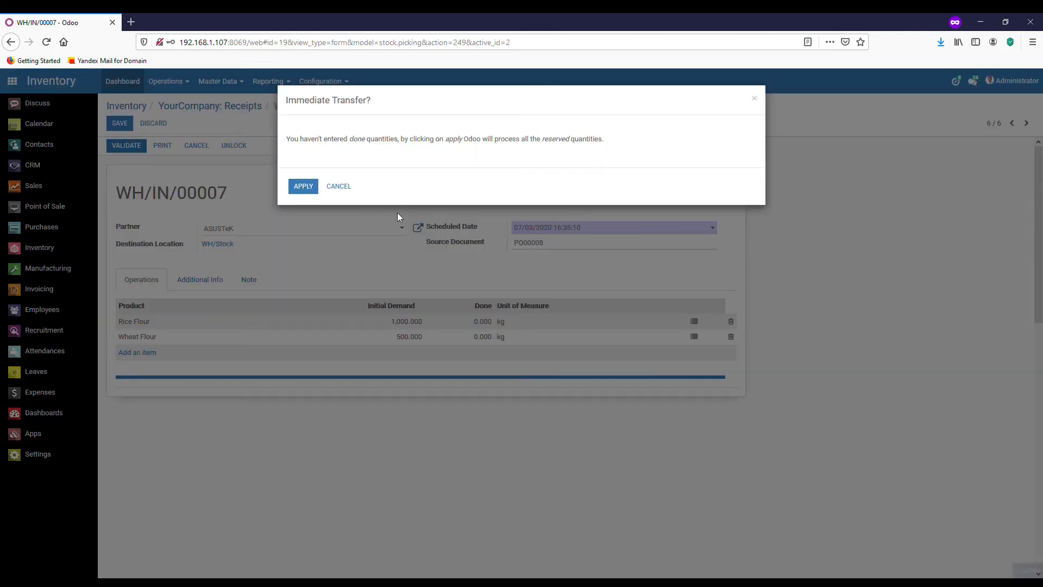
{"action": "left_click", "coordinate": [303, 187]}
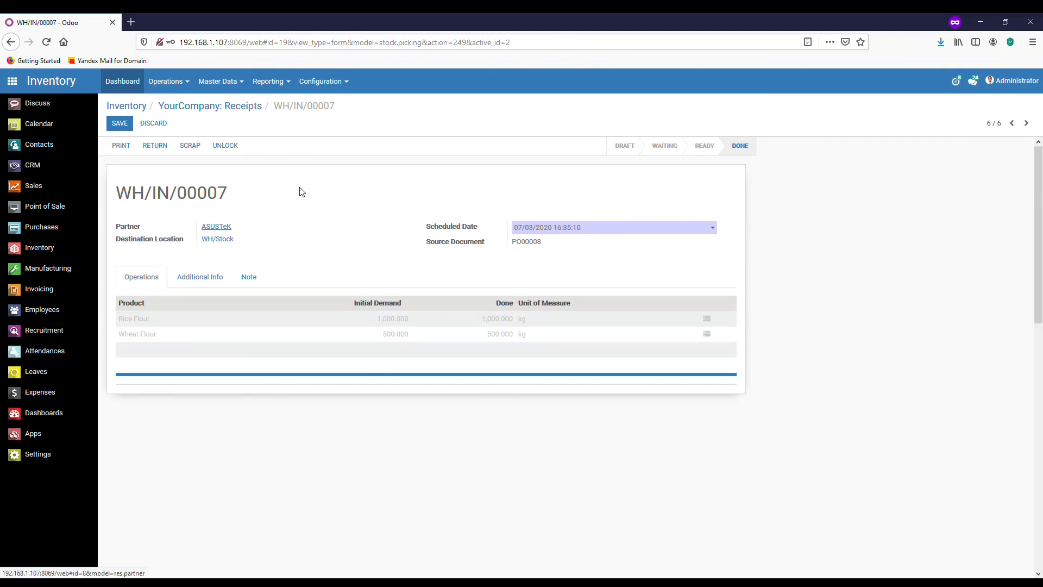
{"action": "left_click", "coordinate": [73, 290]}
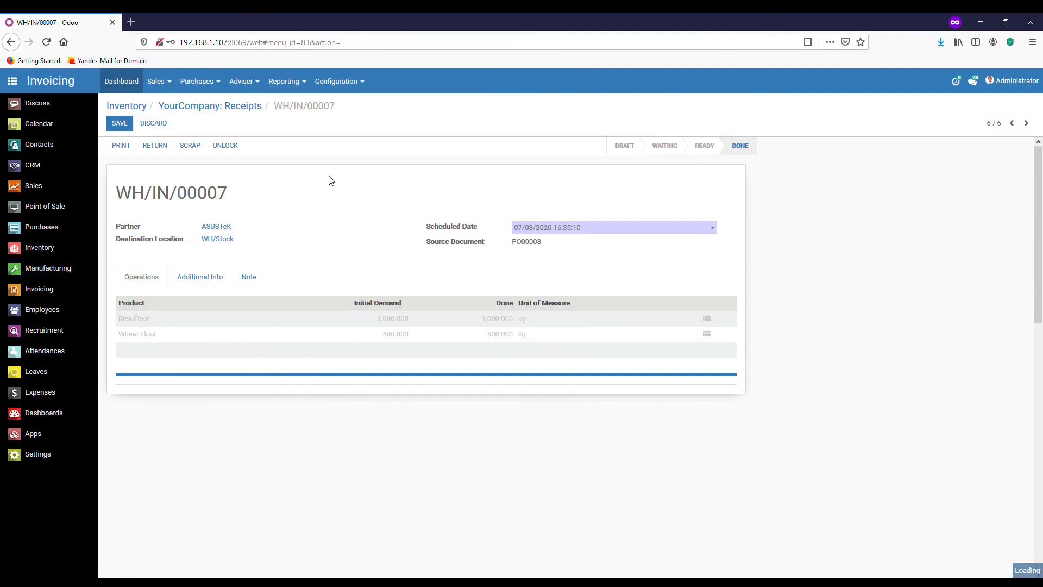
Create a vendor bill for ASUSTeK and fill it from purchase order PO00008.
{"action": "left_click", "coordinate": [217, 90]}
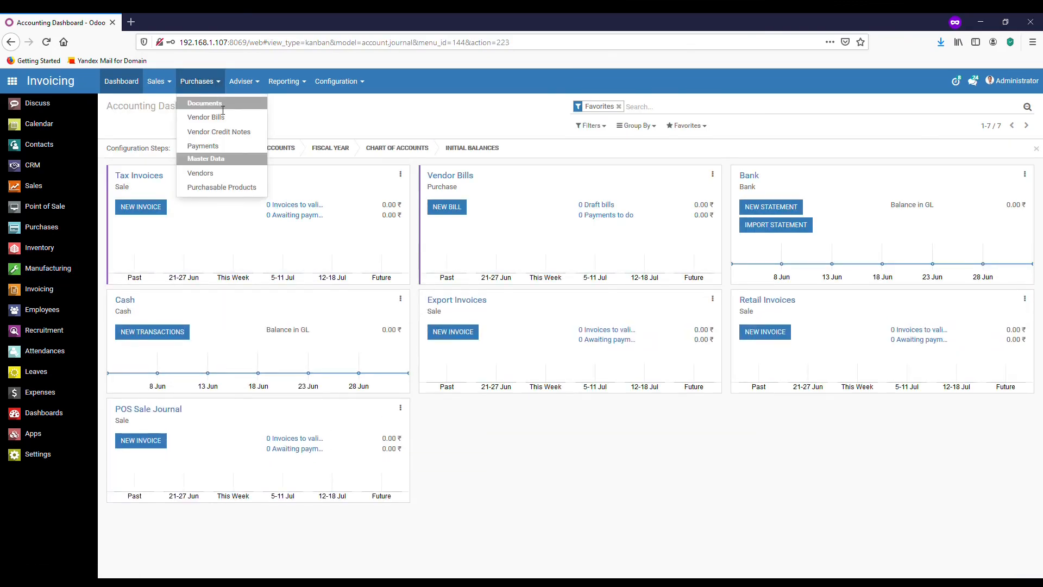
{"action": "left_click", "coordinate": [217, 117]}
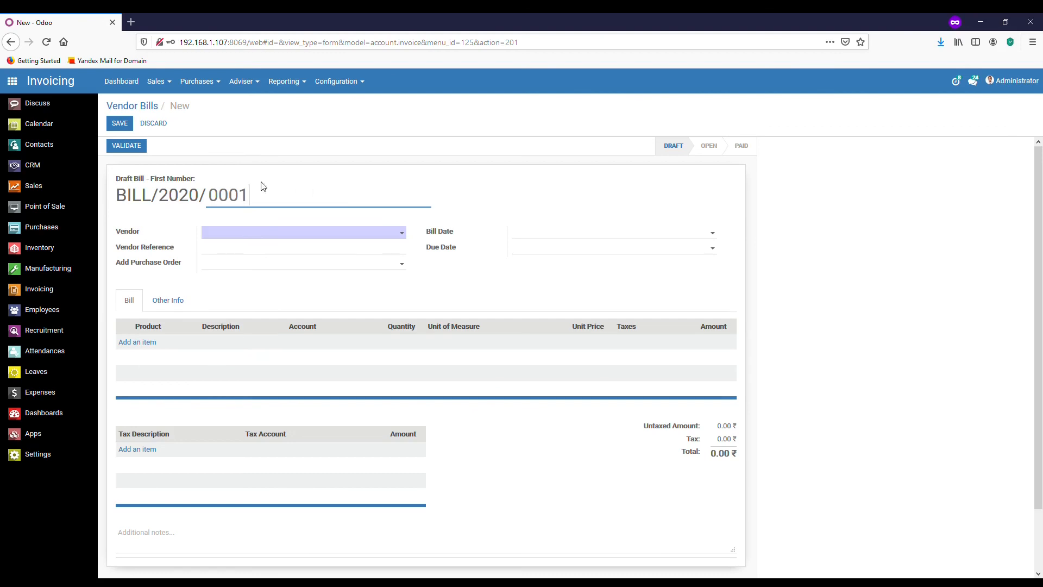
{"action": "left_click", "coordinate": [381, 238]}
{"action": "type", "text": "as"}
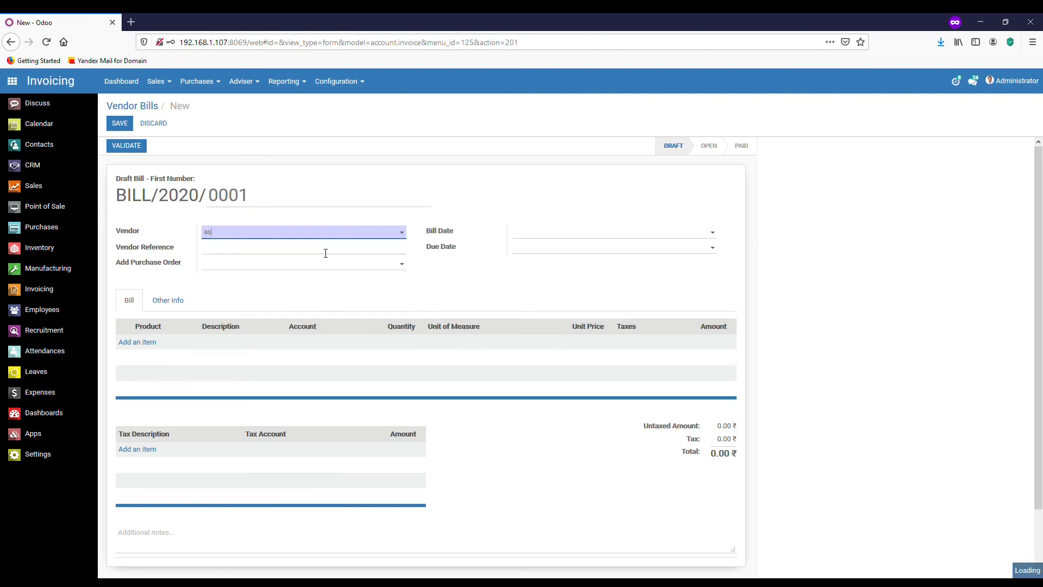
{"action": "left_click", "coordinate": [325, 253]}
{"action": "left_click", "coordinate": [402, 264]}
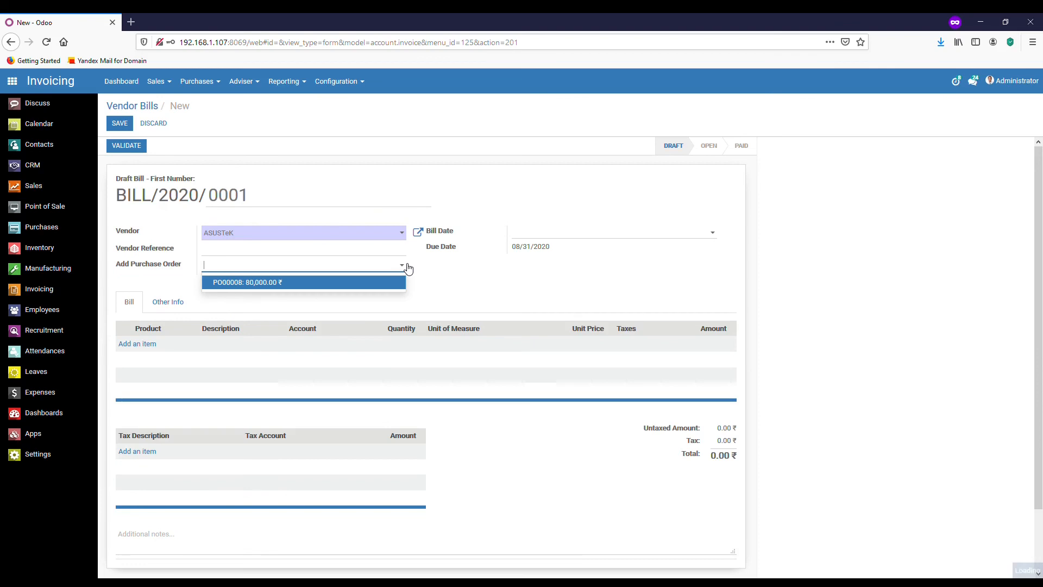
{"action": "left_click", "coordinate": [290, 287]}
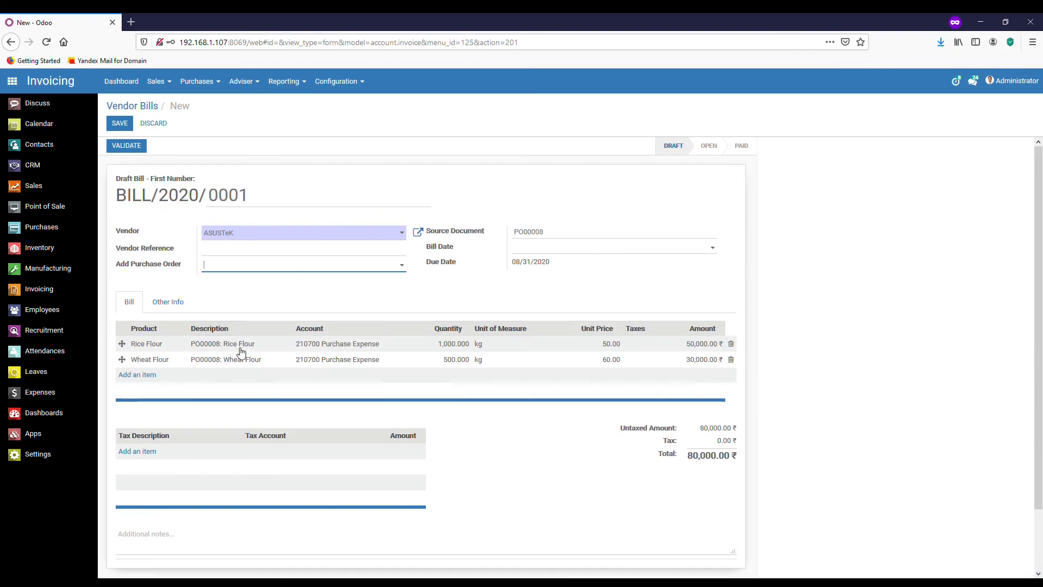